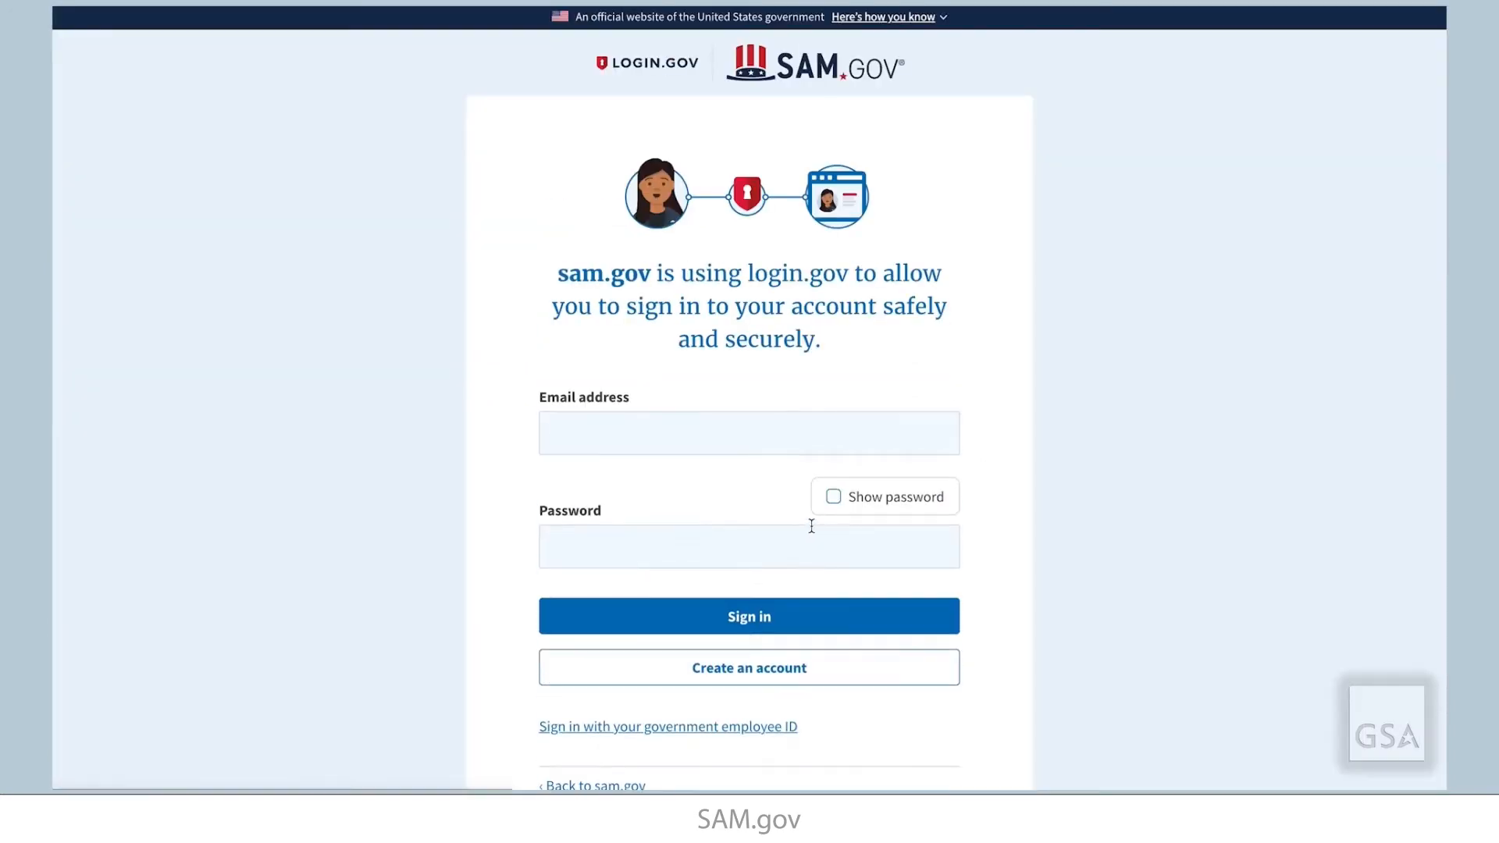
# Sign in to the account using the saved email address and password
pyautogui.click(787, 435)
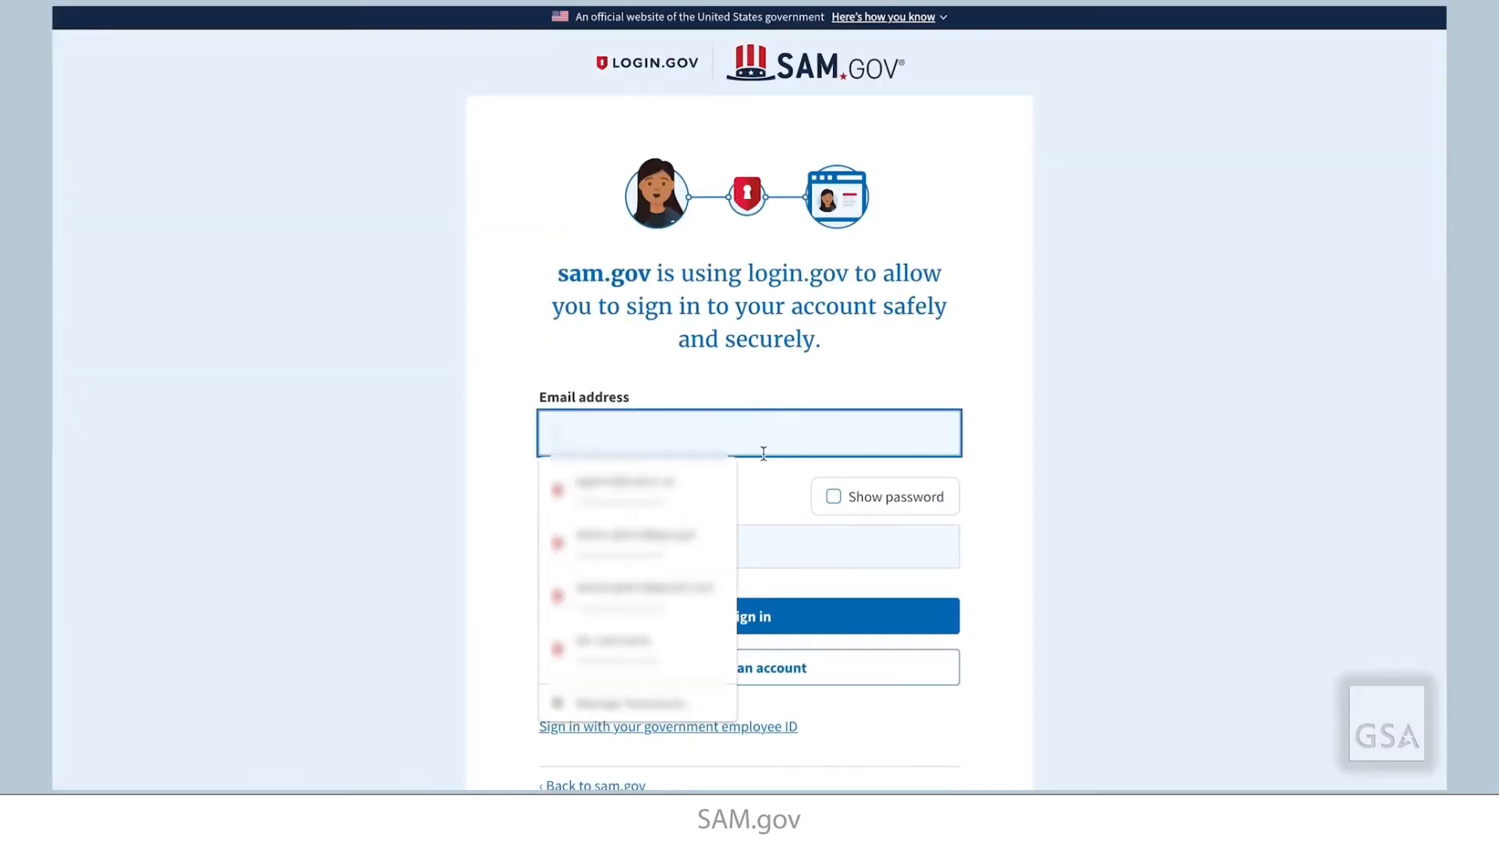
pyautogui.click(684, 546)
pyautogui.click(718, 617)
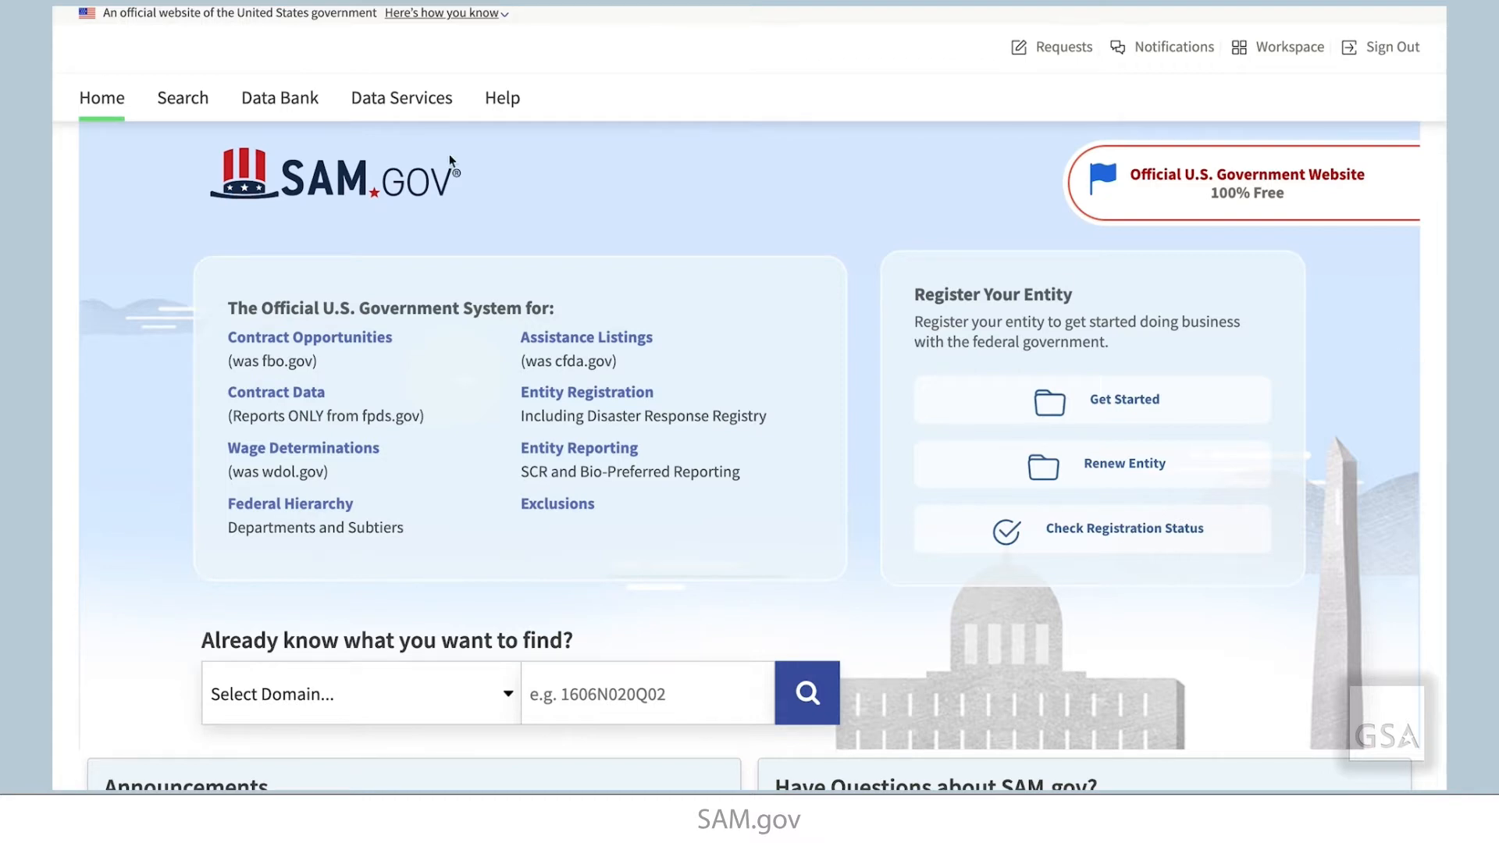
# Open the Award/IDV Information Report from the Data Bank's Ad Hoc reports for Contract Data
pyautogui.click(298, 116)
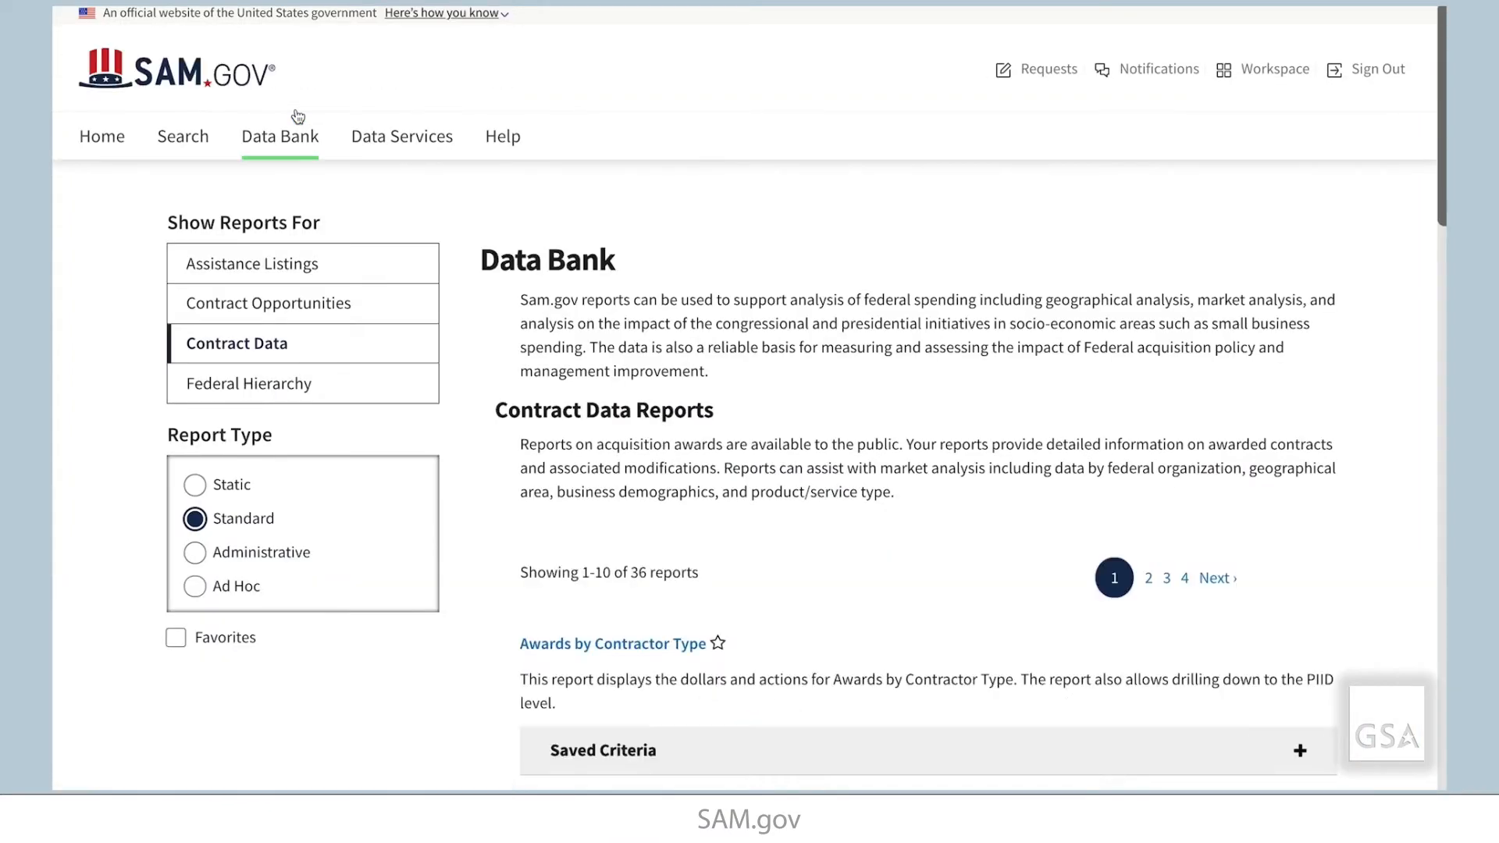
pyautogui.click(253, 351)
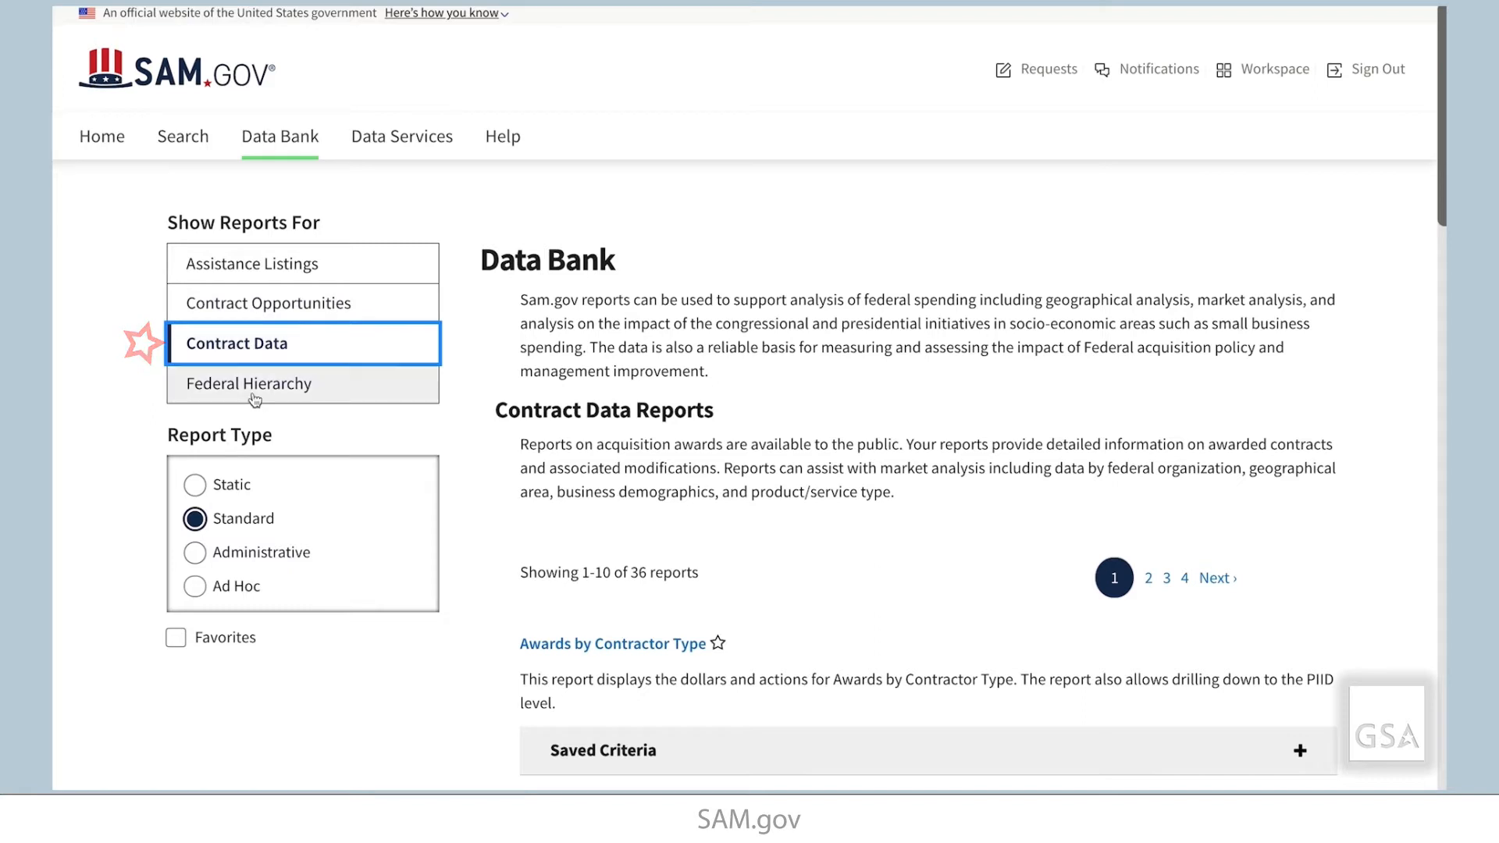
pyautogui.click(246, 592)
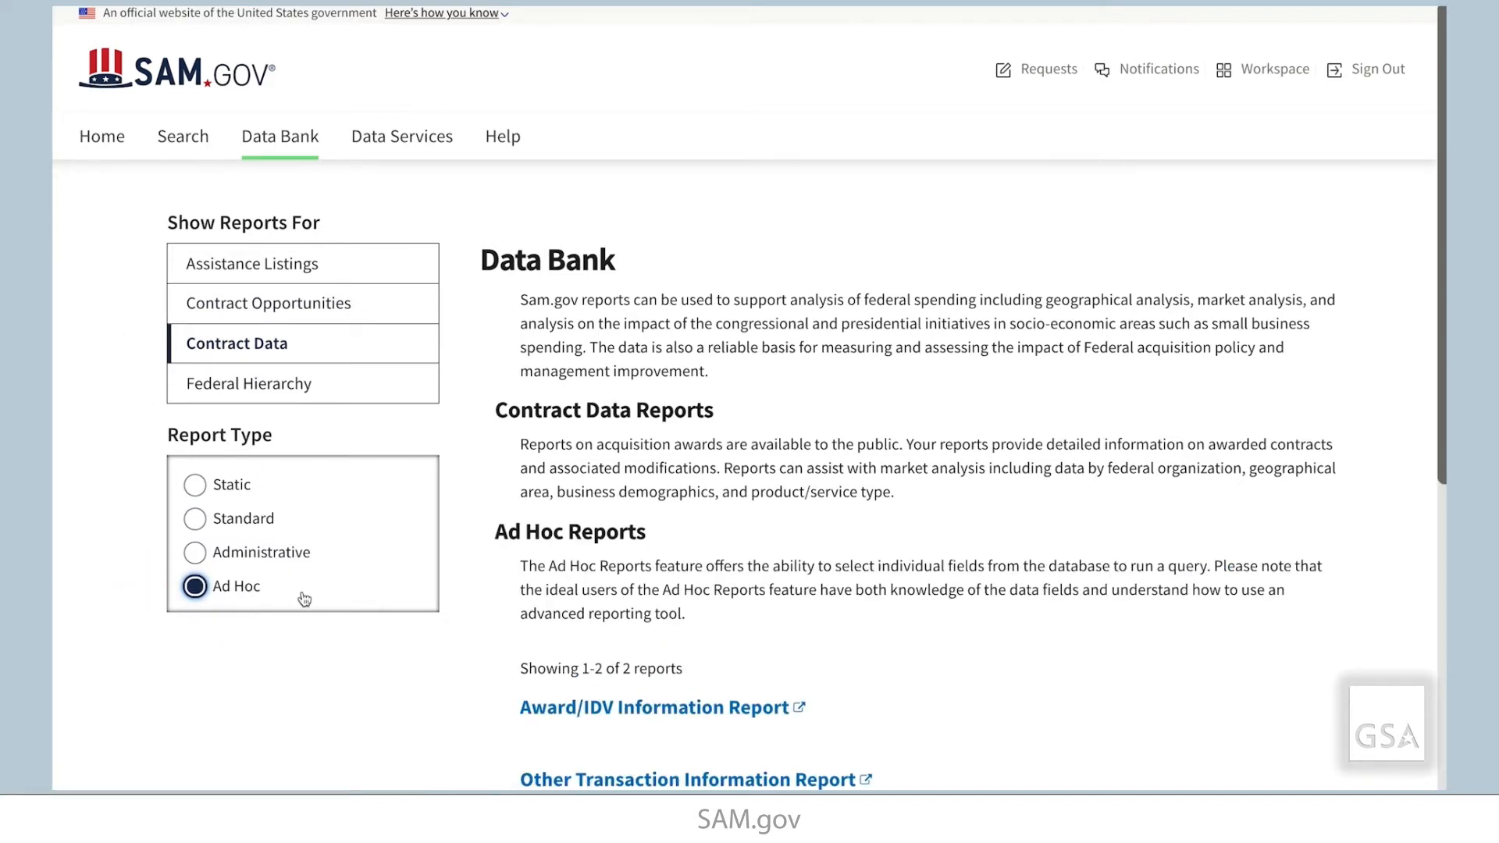
pyautogui.click(619, 710)
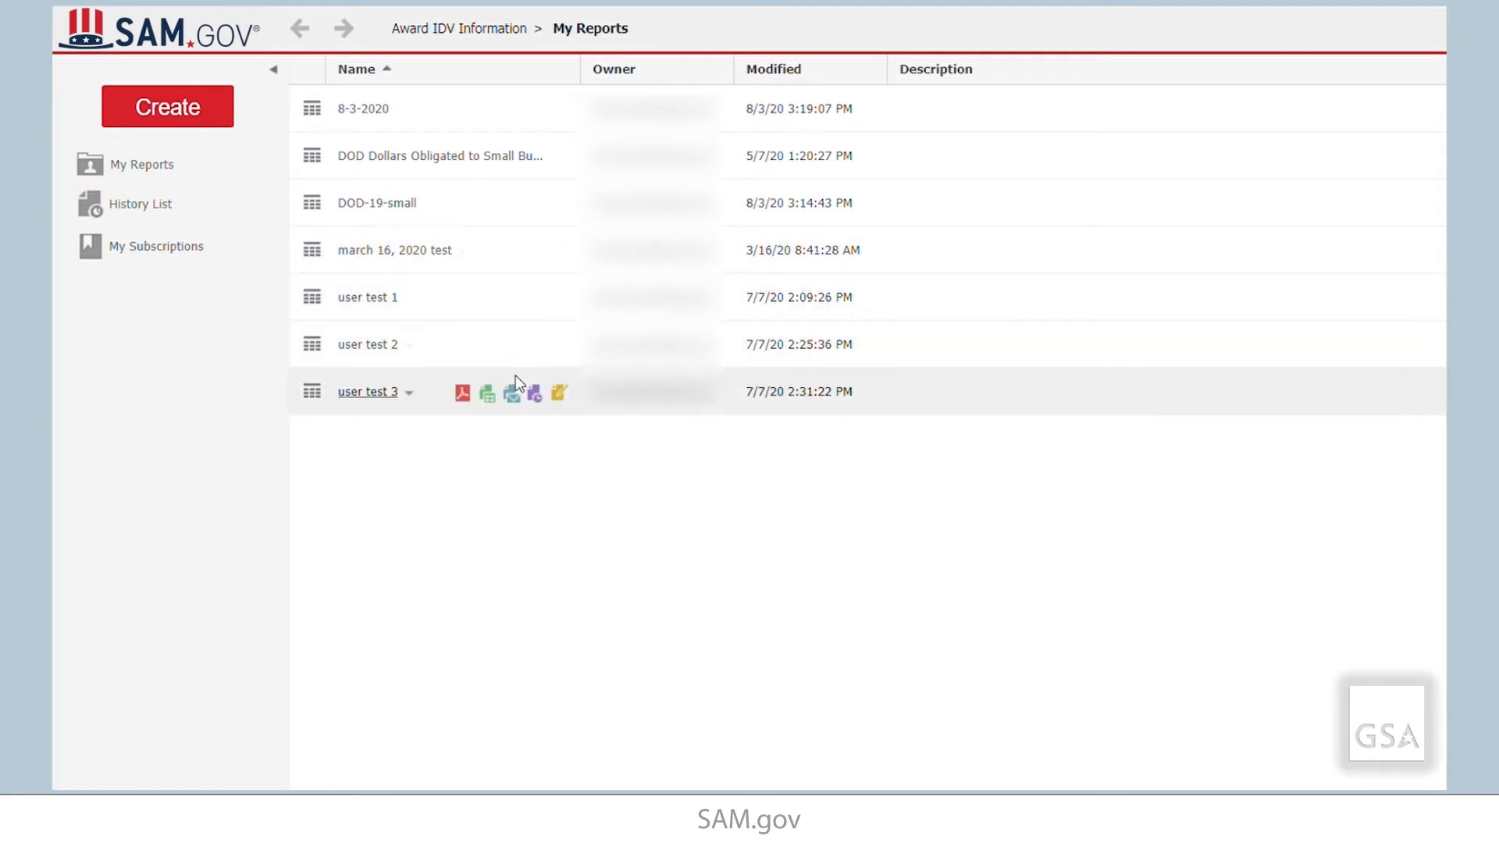
# Create a new blank report in Award IDV Information
pyautogui.click(165, 110)
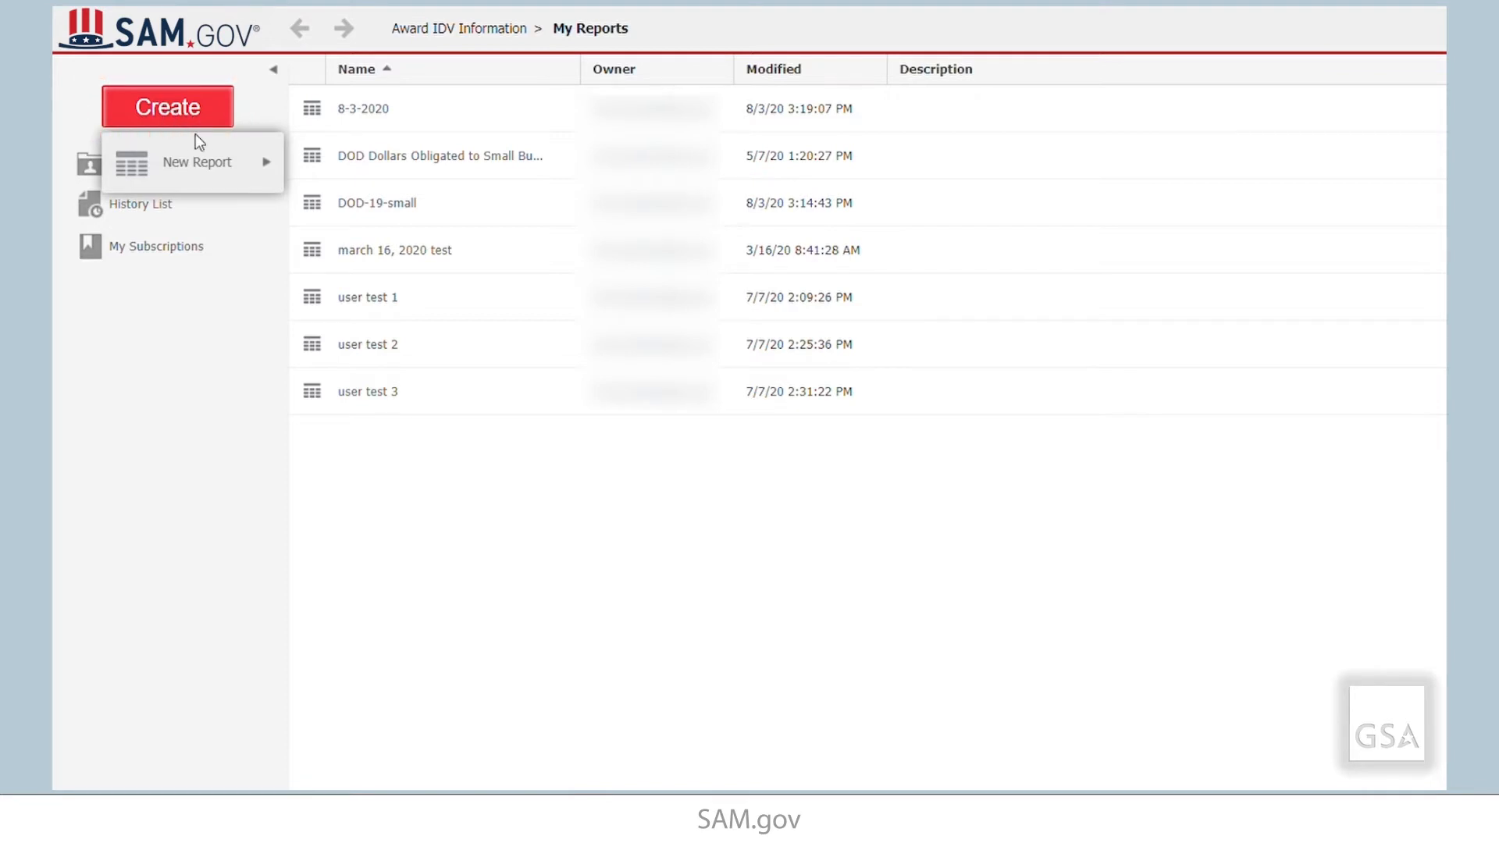
pyautogui.moveTo(196, 151)
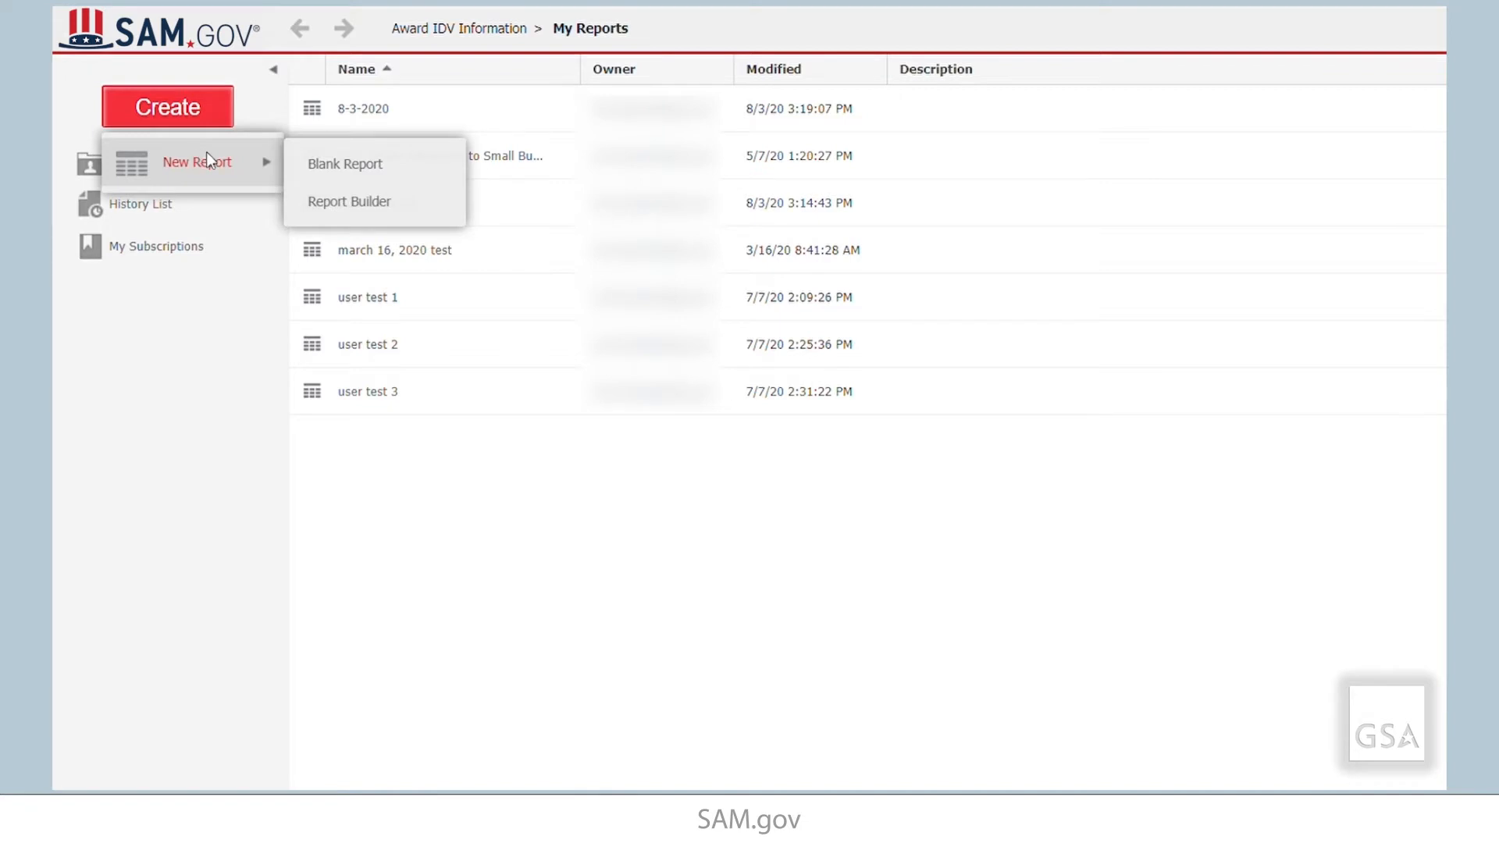
pyautogui.click(333, 163)
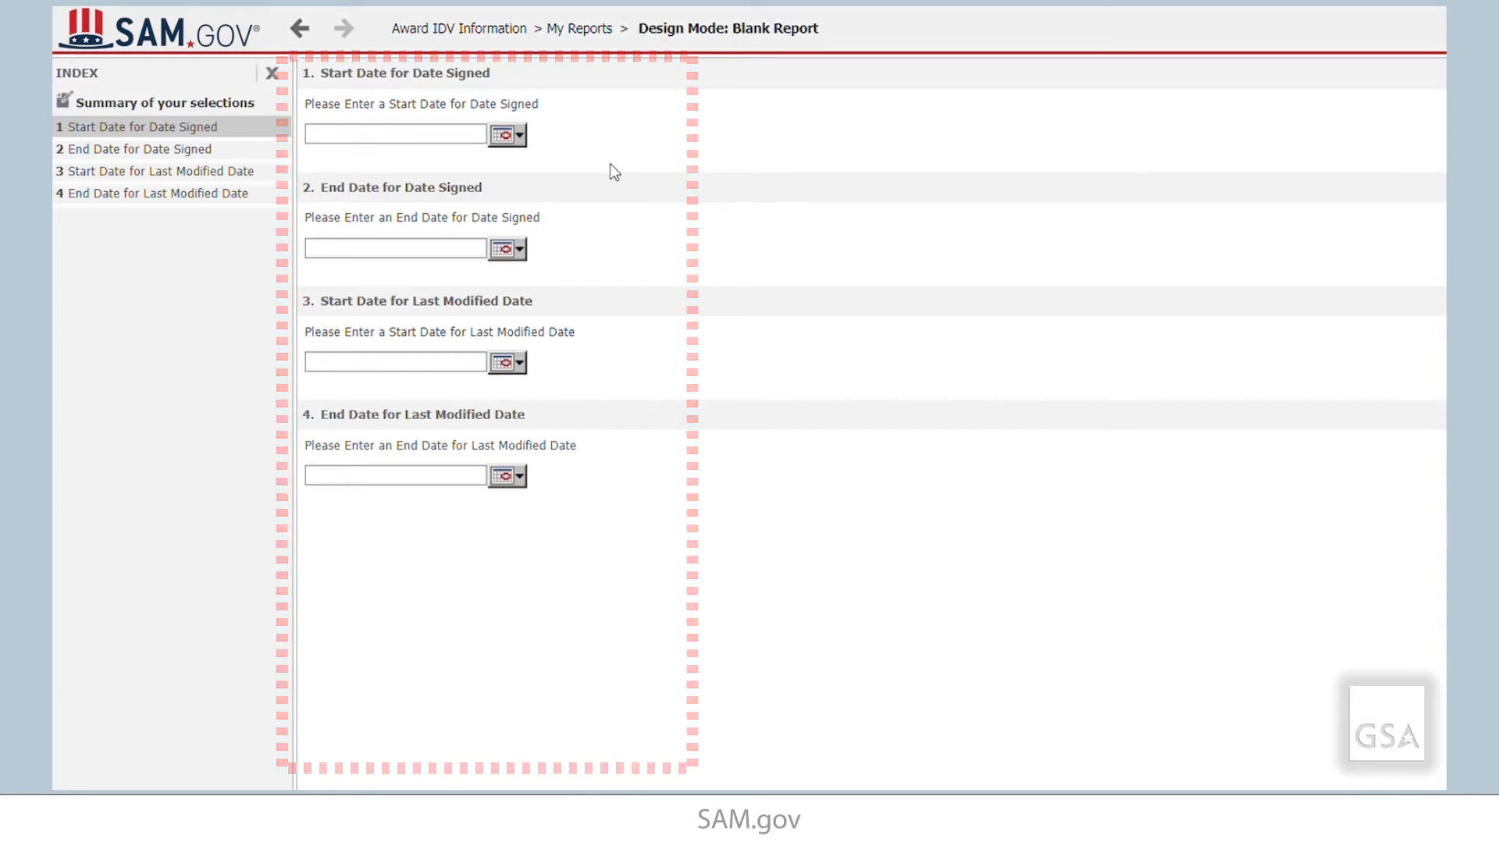
# Set the Date Signed range from 10/1/2010 to 09/30/2016, leave the Last Modified dates blank, and open the report in design mode
pyautogui.click(406, 145)
pyautogui.write('10')
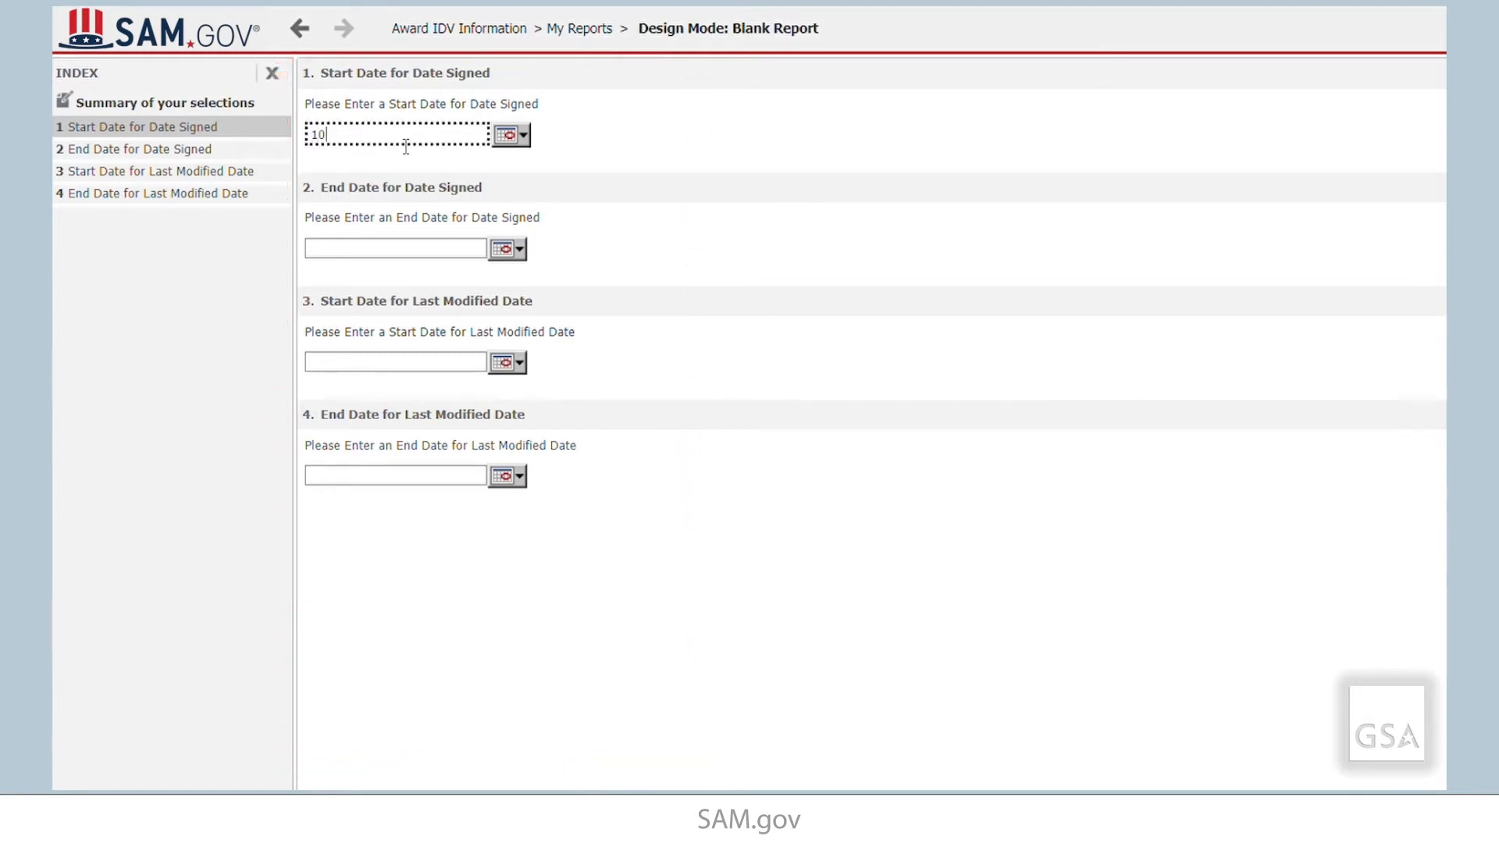
pyautogui.write('/1/')
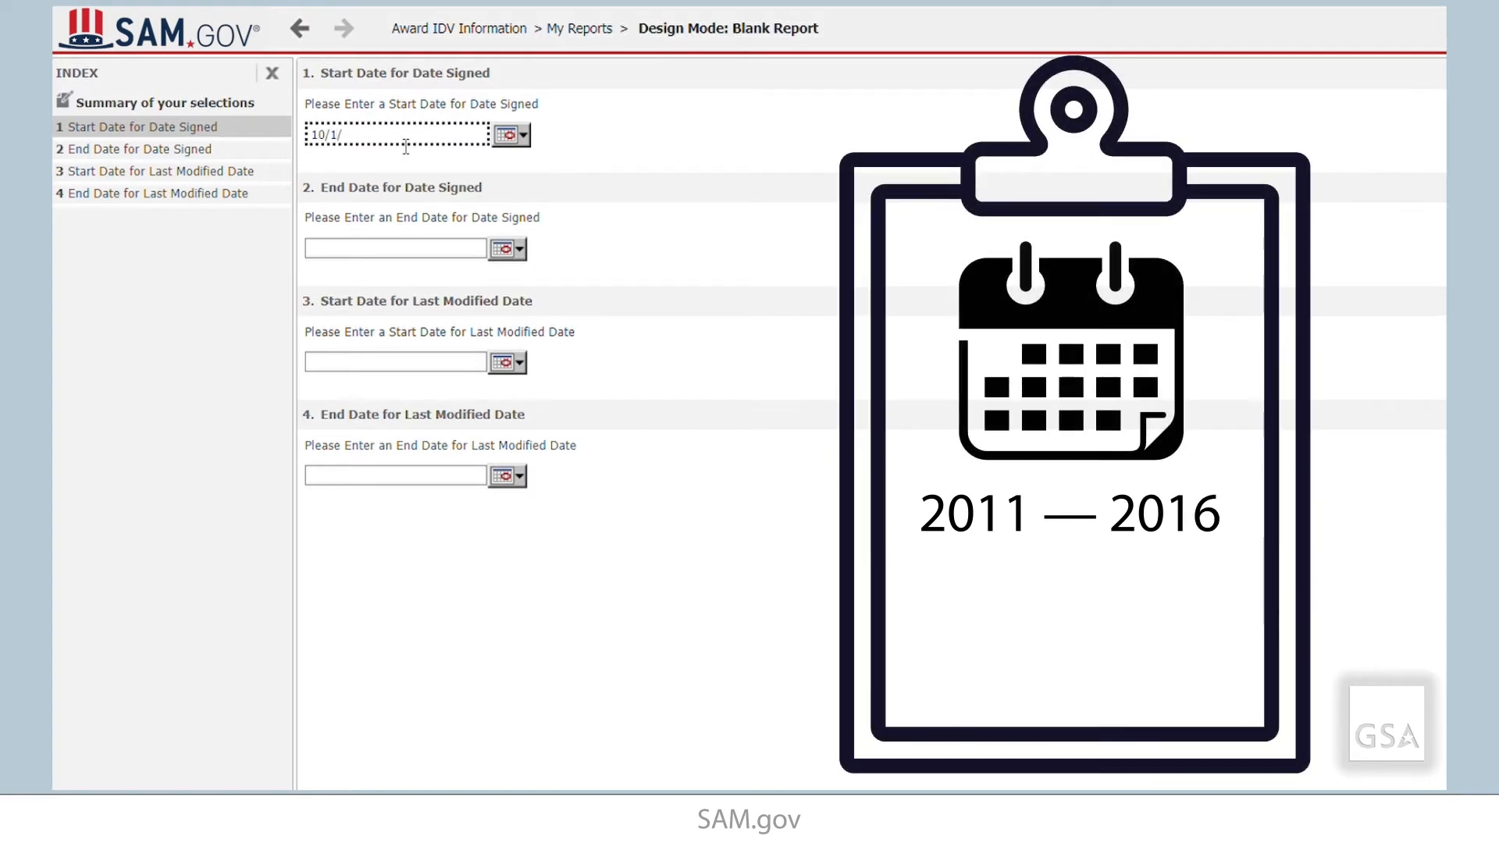
pyautogui.write('2010')
pyautogui.click(361, 249)
pyautogui.write('09/30/2016')
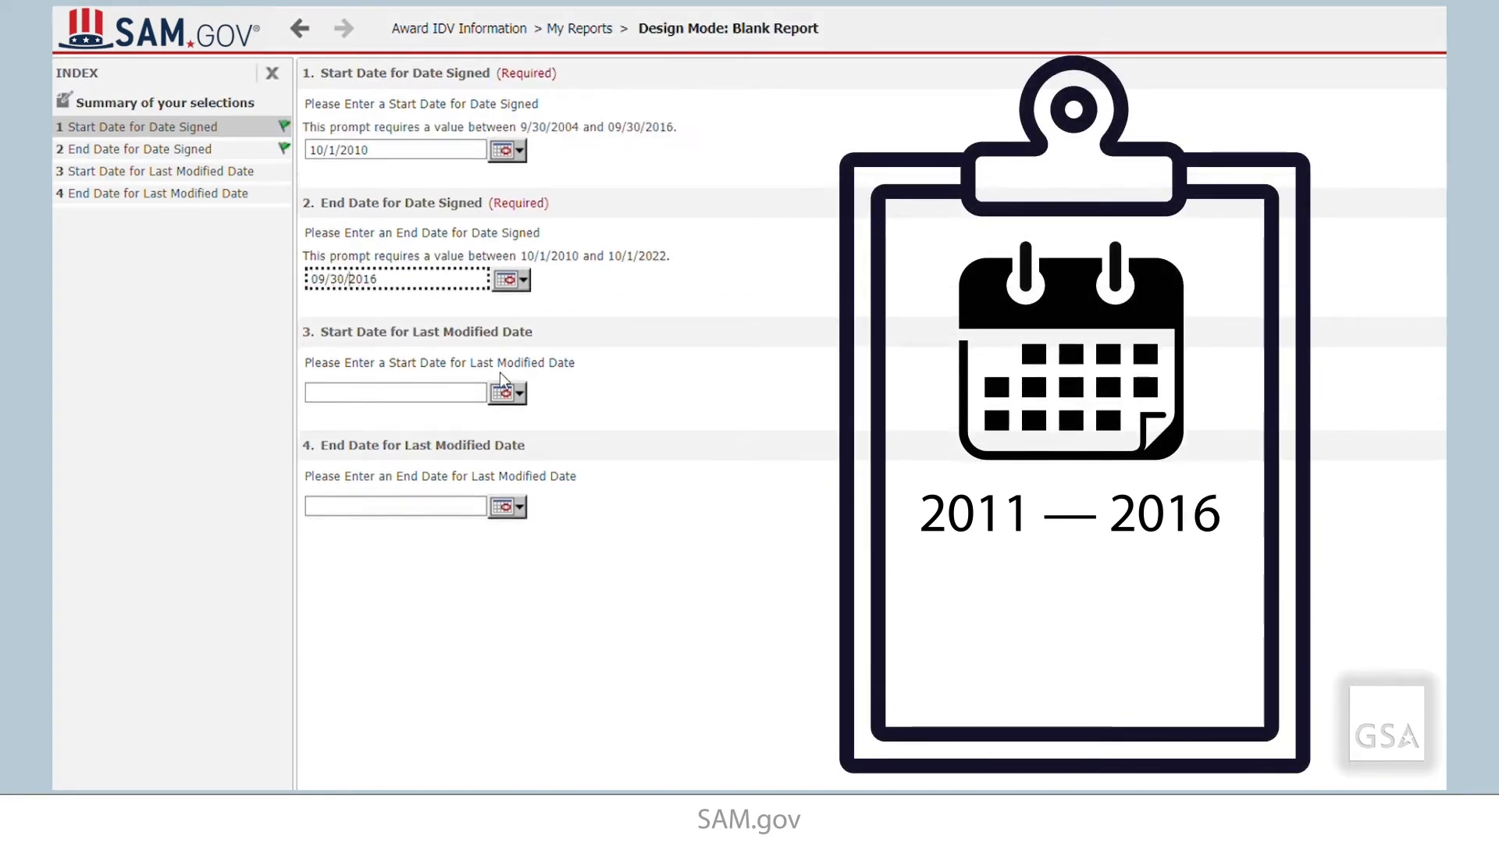
pyautogui.click(478, 397)
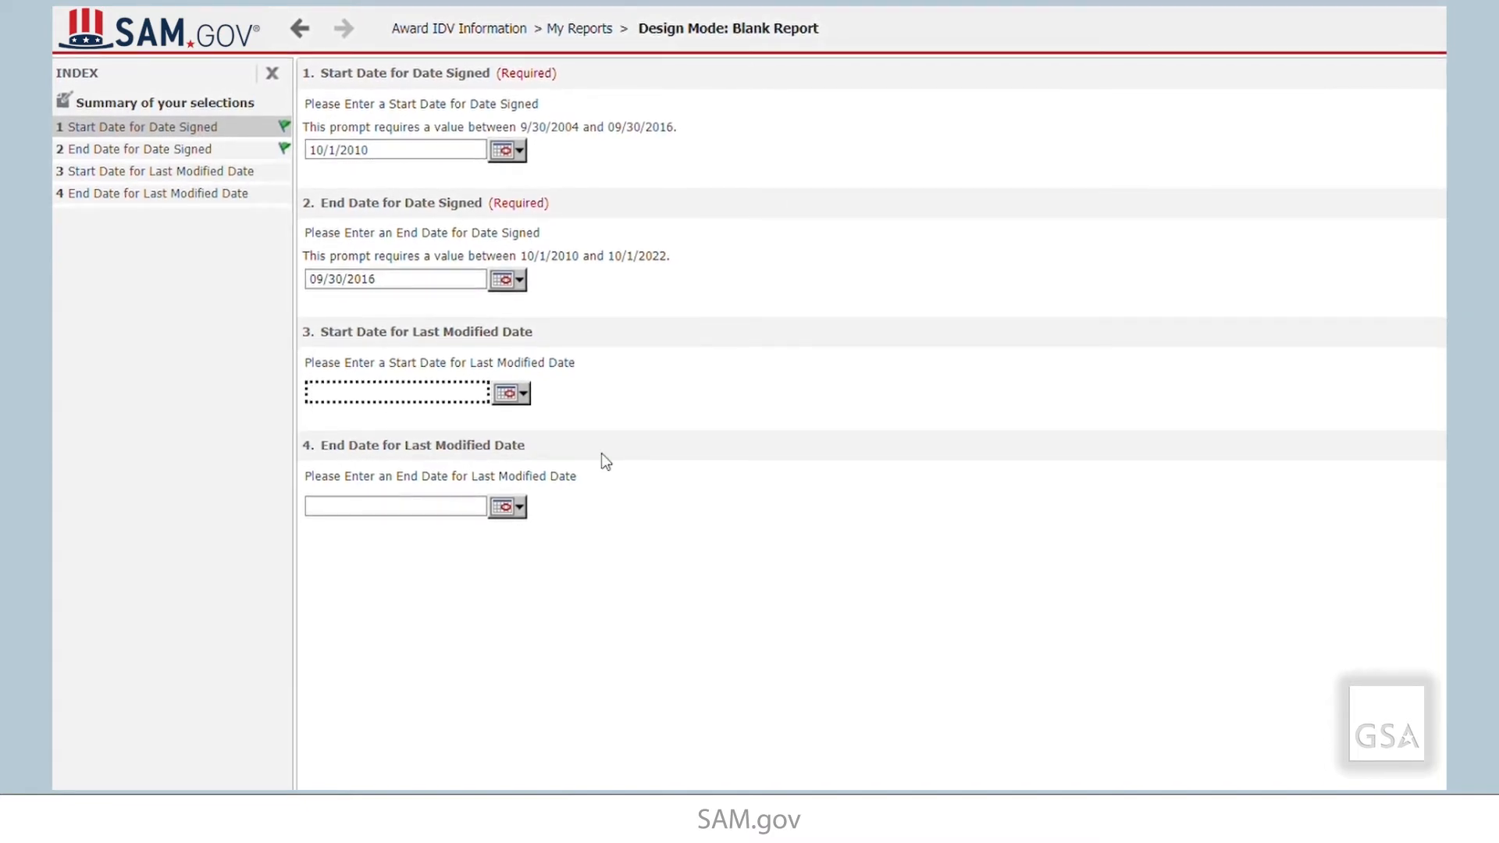
pyautogui.scroll(-3, 601, 453)
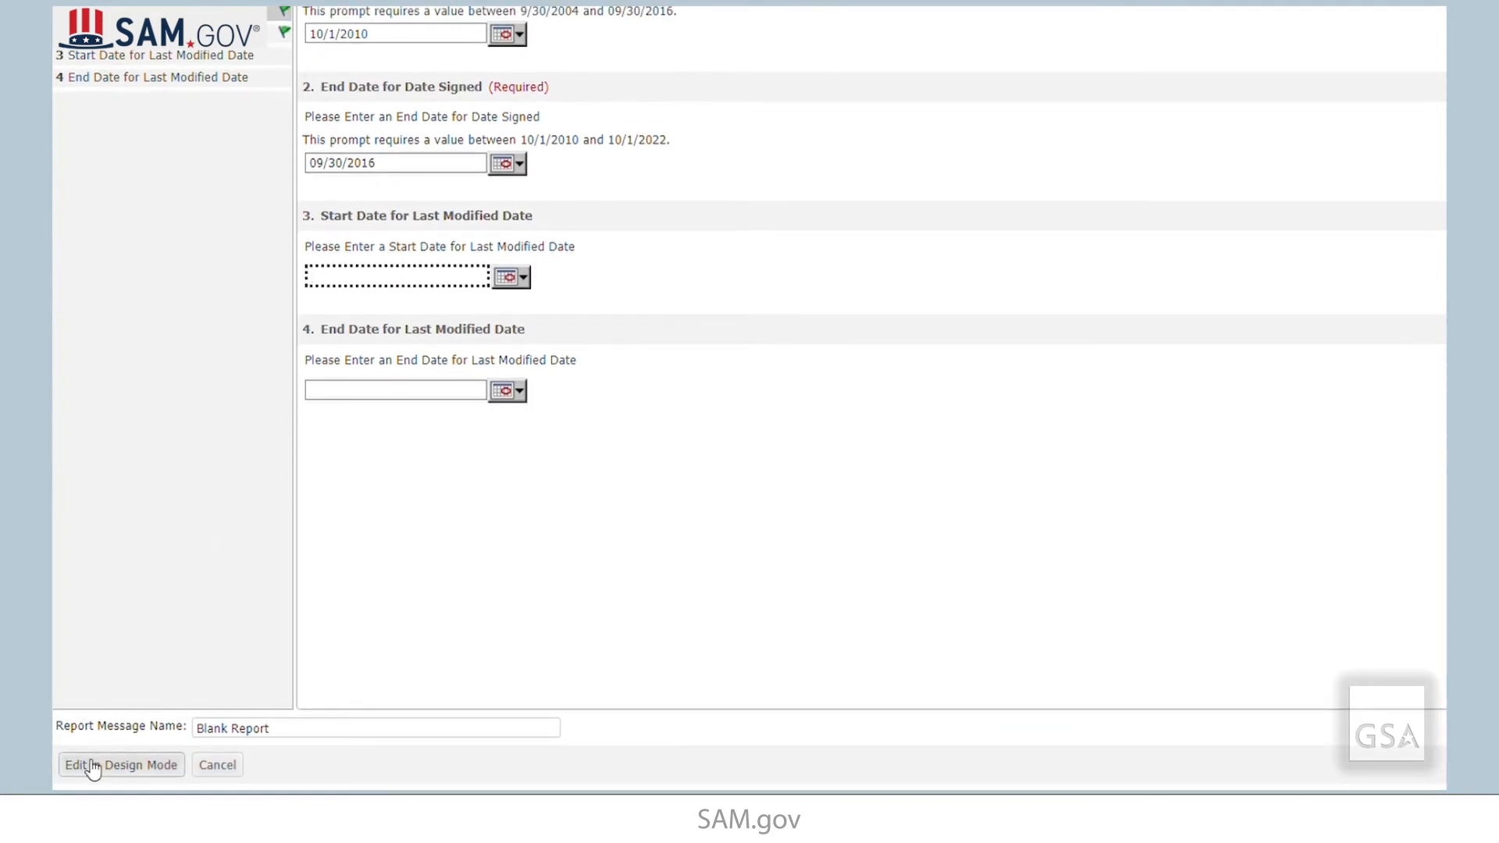
pyautogui.click(94, 766)
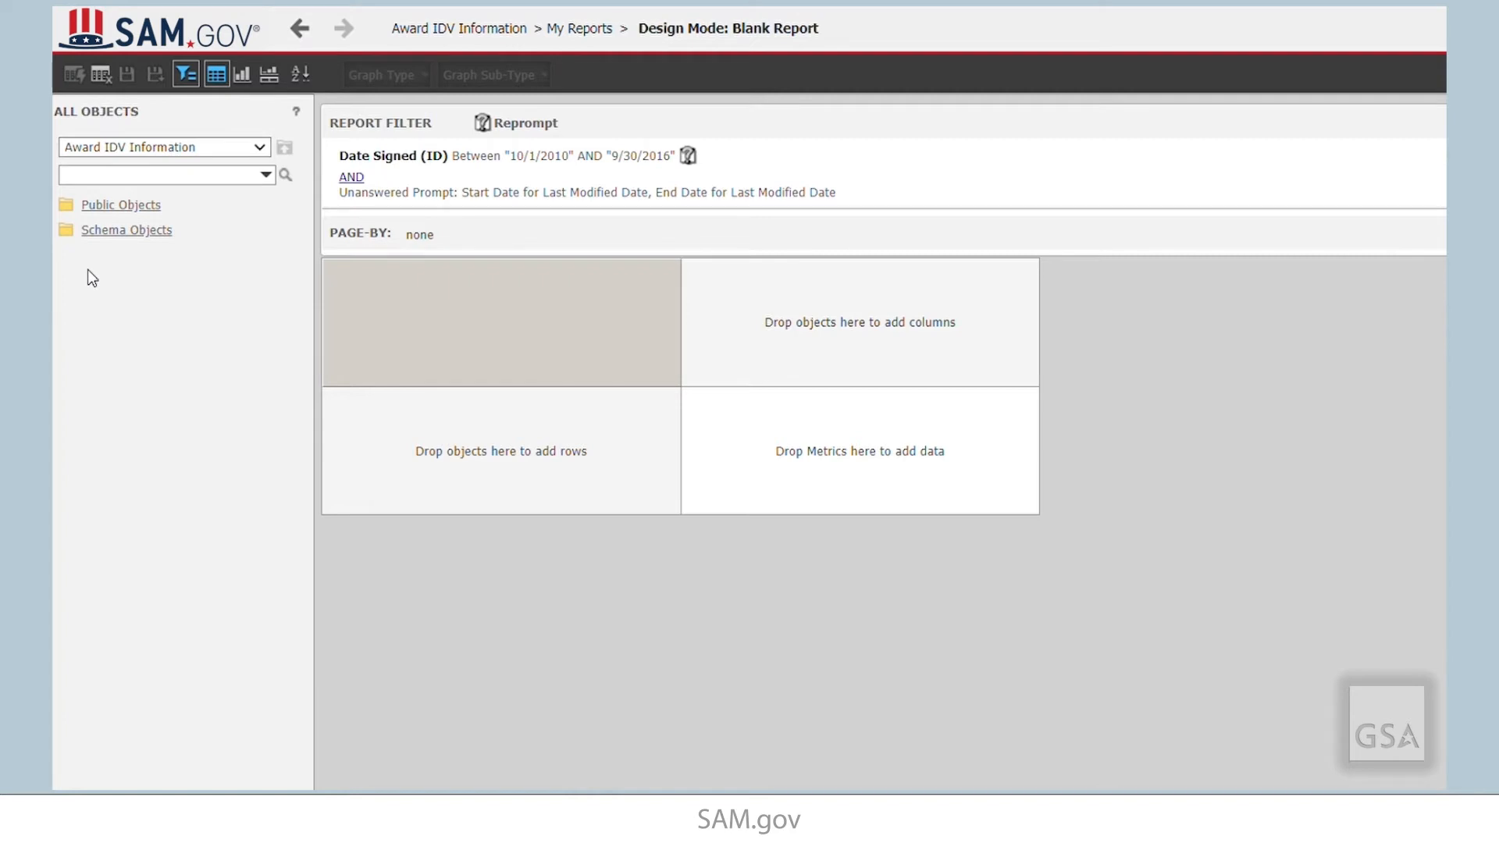
# Add the PIID attribute from the Contract Identification schema objects to the report
pyautogui.click(101, 230)
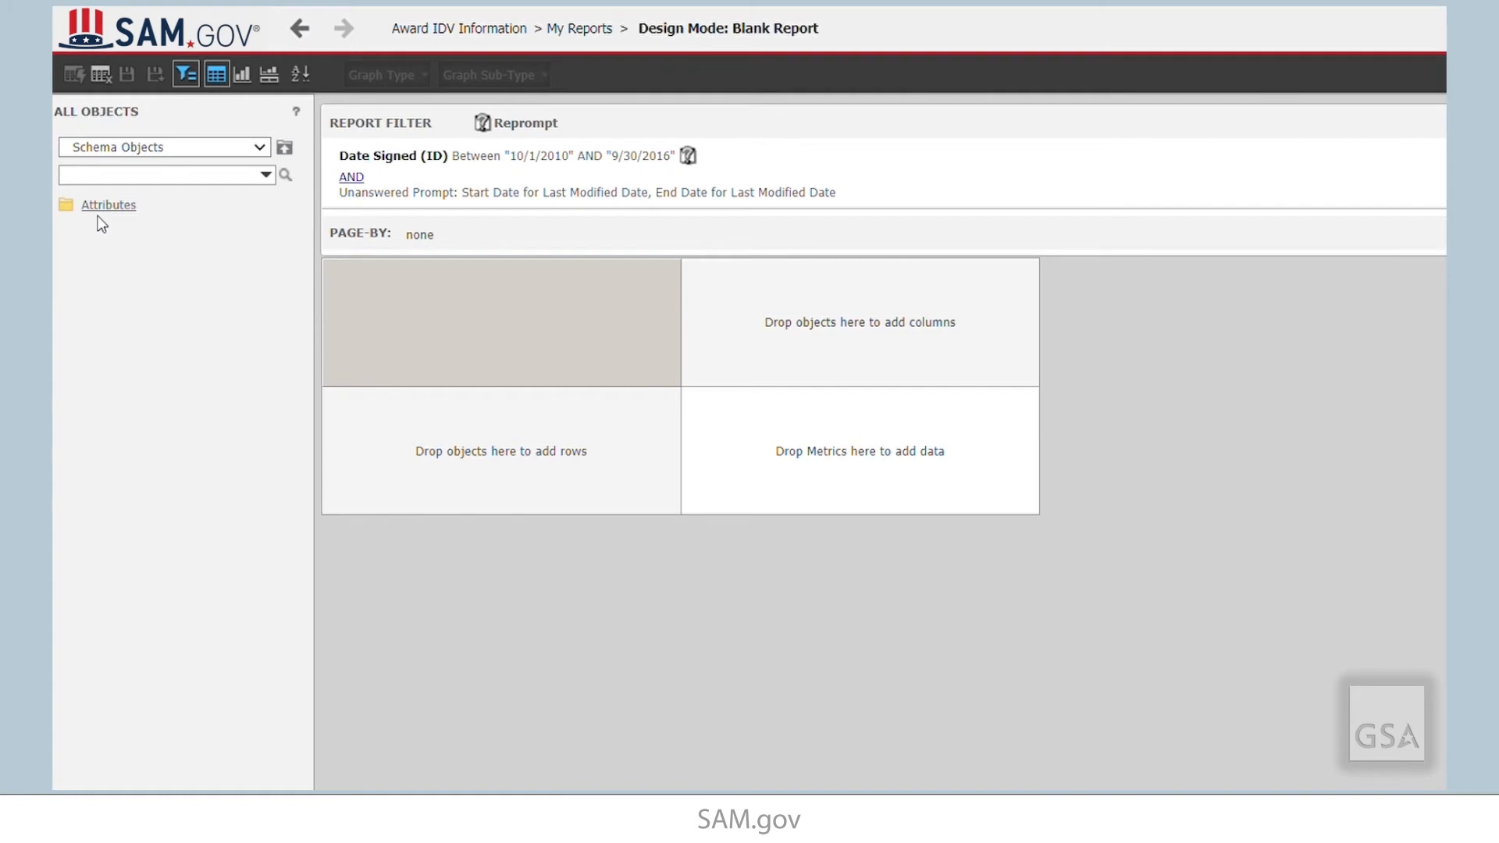
pyautogui.click(103, 206)
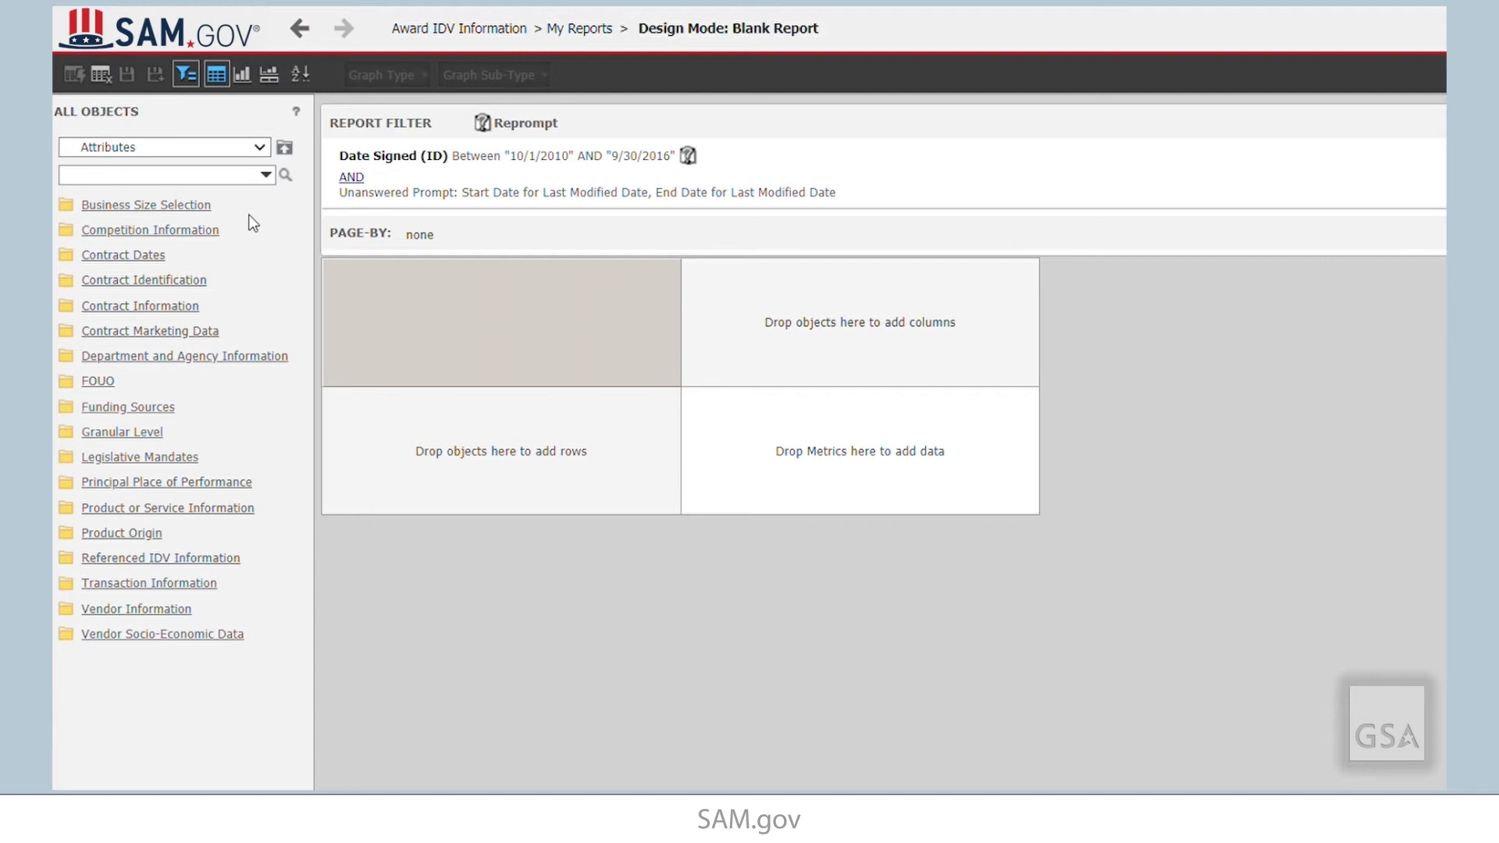
pyautogui.click(189, 283)
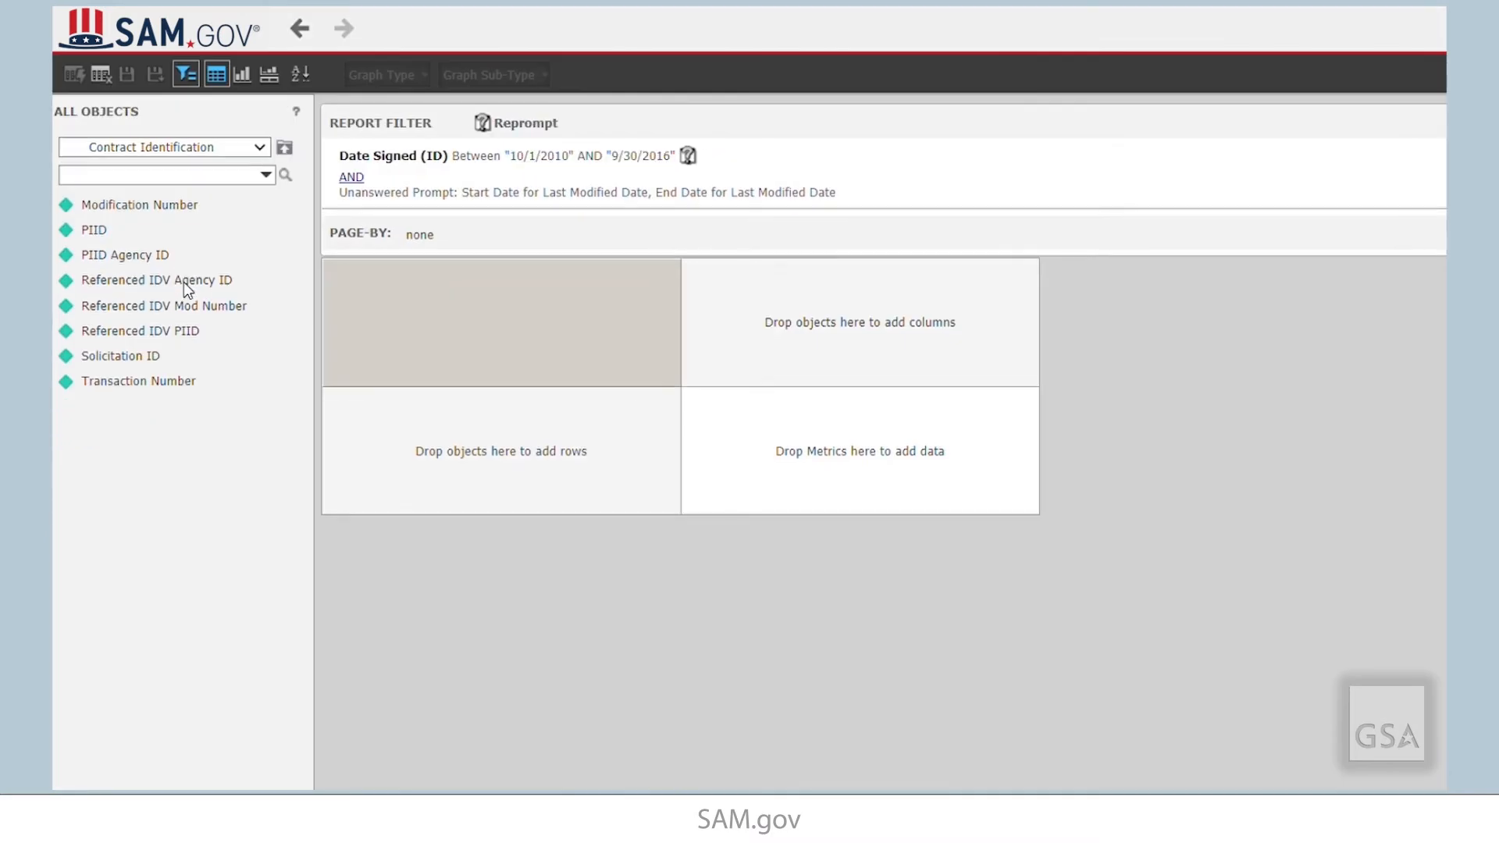
pyautogui.doubleClick(95, 229)
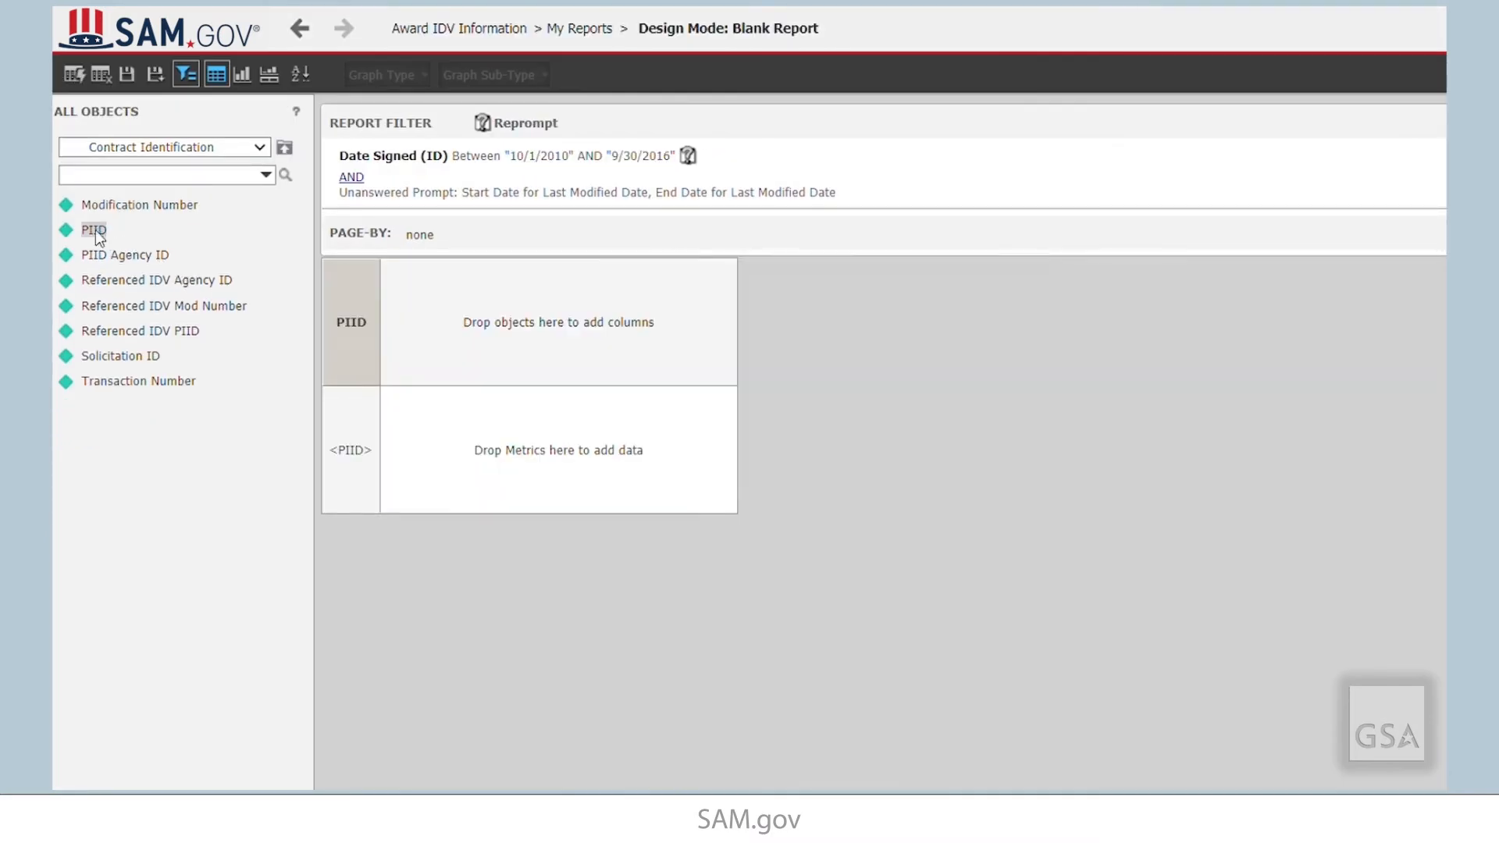
# Search the attributes for DUNS and add Vendor DUNS Number to the report
pyautogui.click(285, 148)
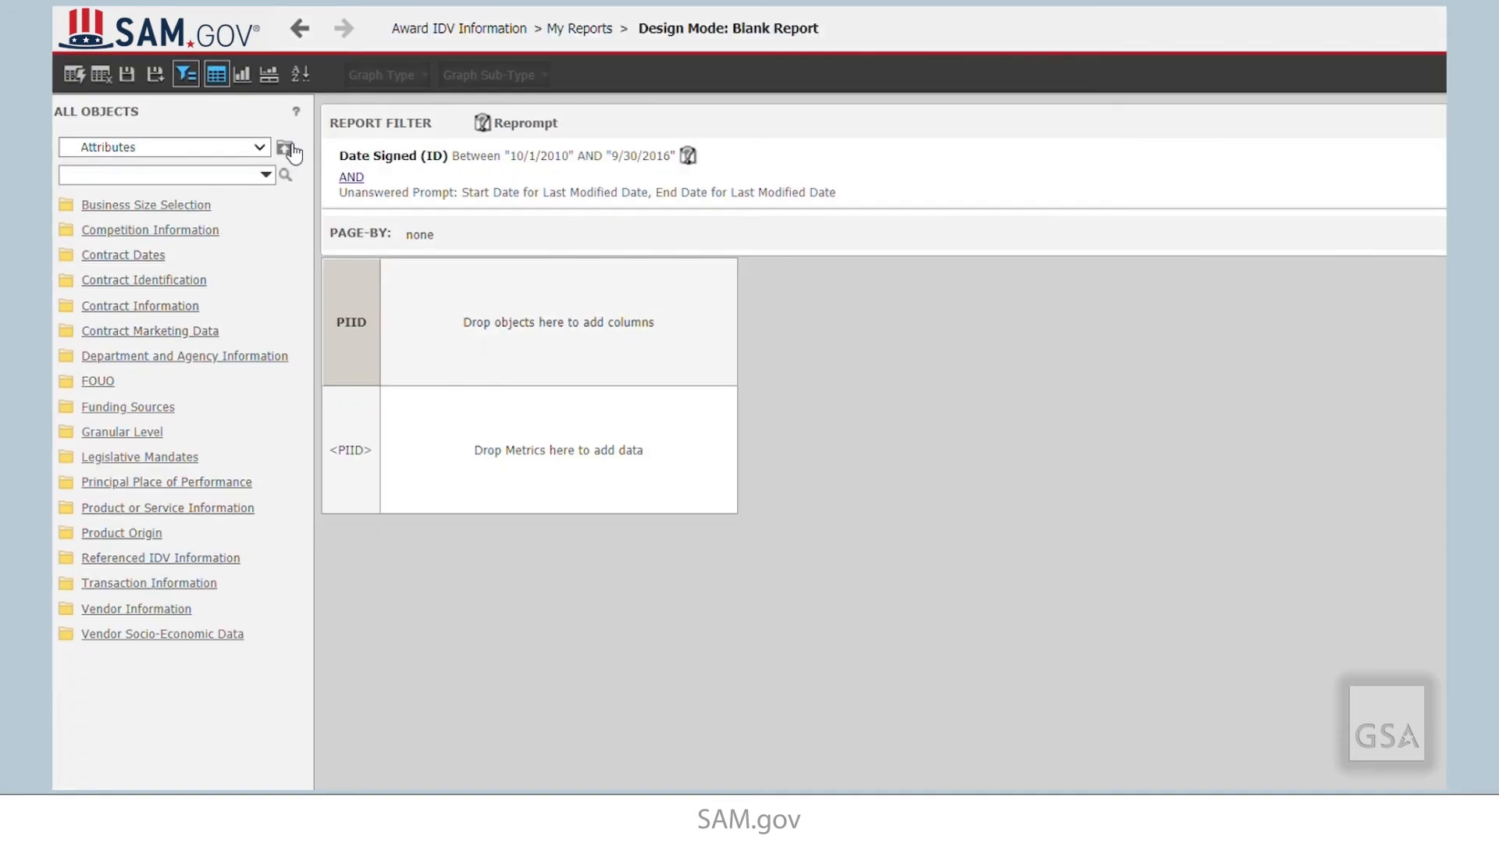
pyautogui.click(228, 175)
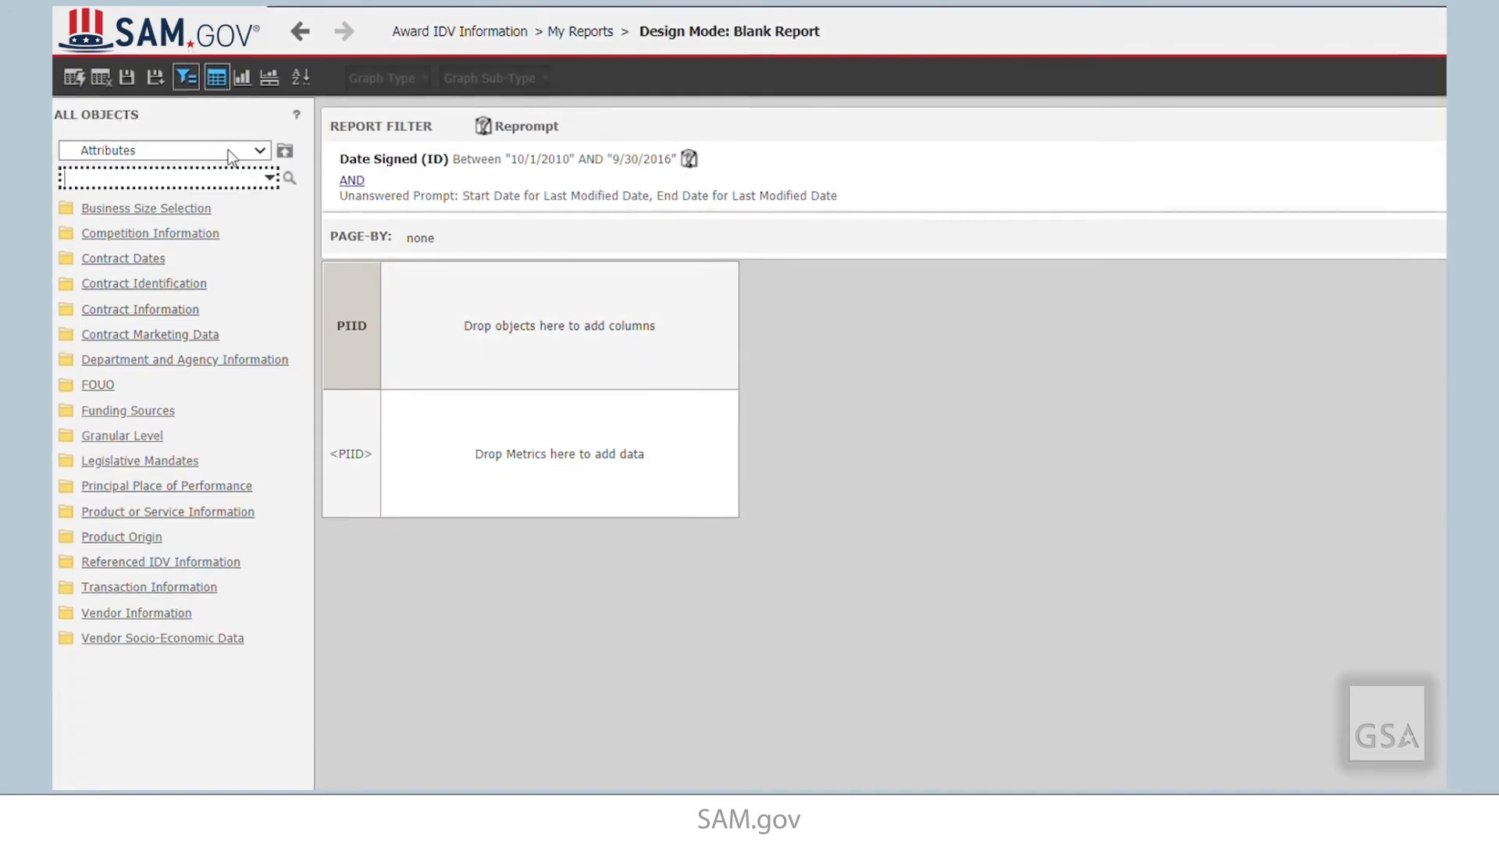
pyautogui.write('DUNS')
pyautogui.click(289, 178)
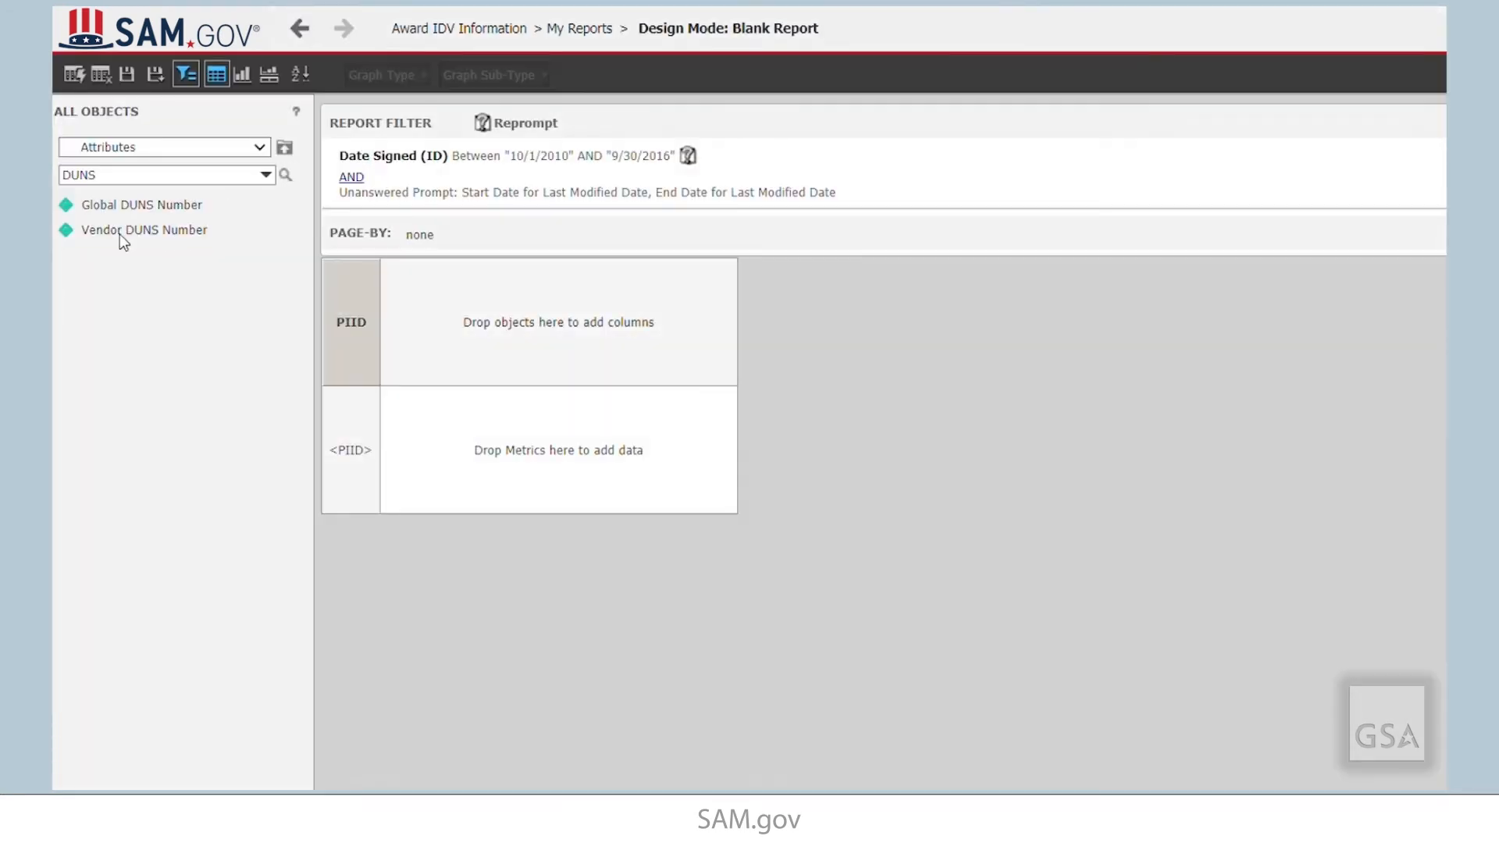
pyautogui.doubleClick(119, 231)
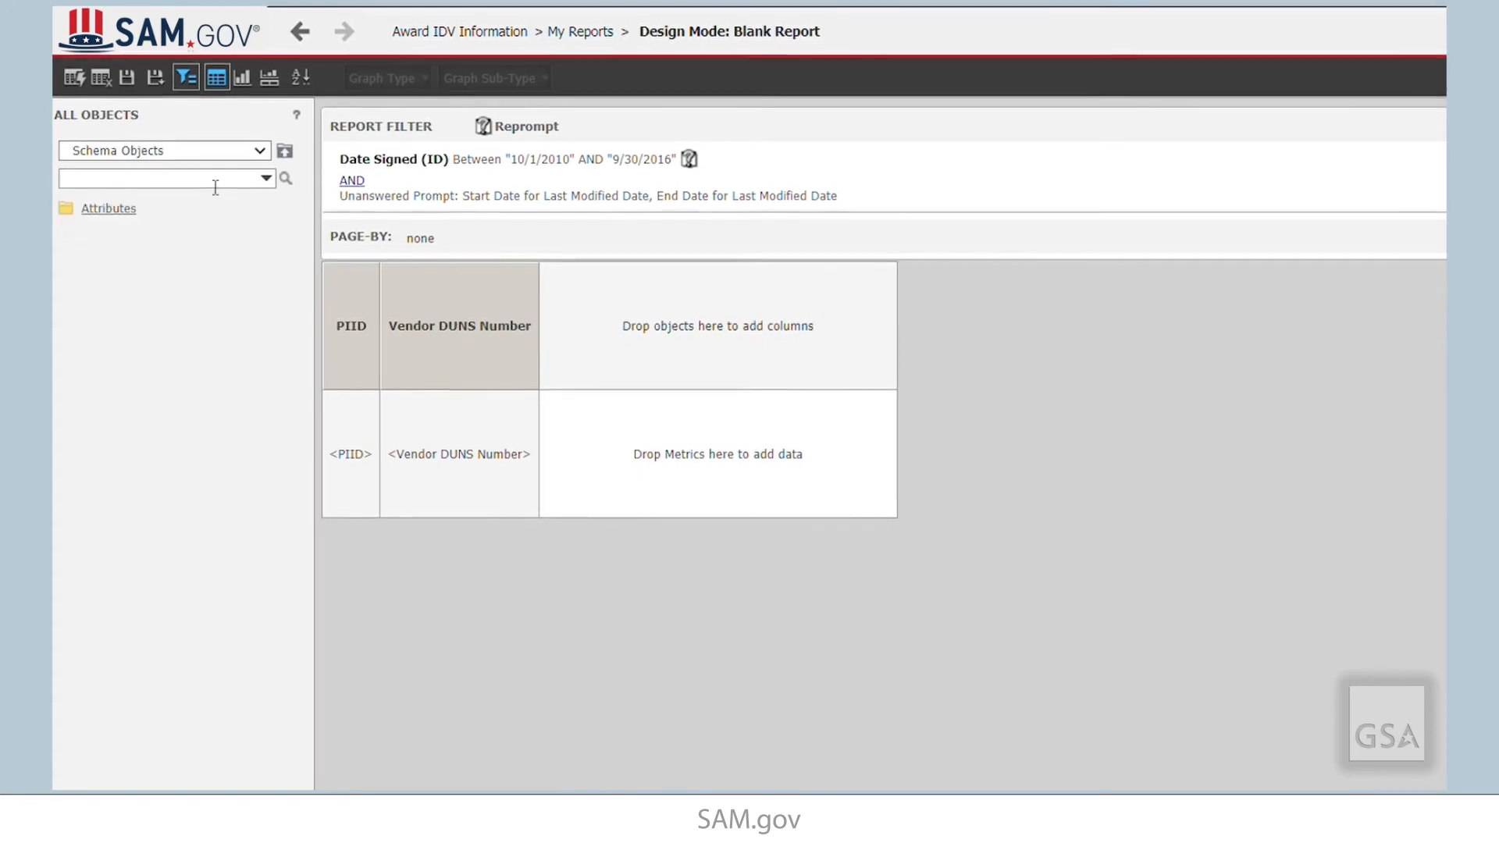
# Search the attributes for Modification and add Modification Number to the report
pyautogui.click(108, 208)
pyautogui.click(254, 178)
pyautogui.write('Modifu')
pyautogui.press('BackSpace')
pyautogui.write('ication')
pyautogui.press('Return')
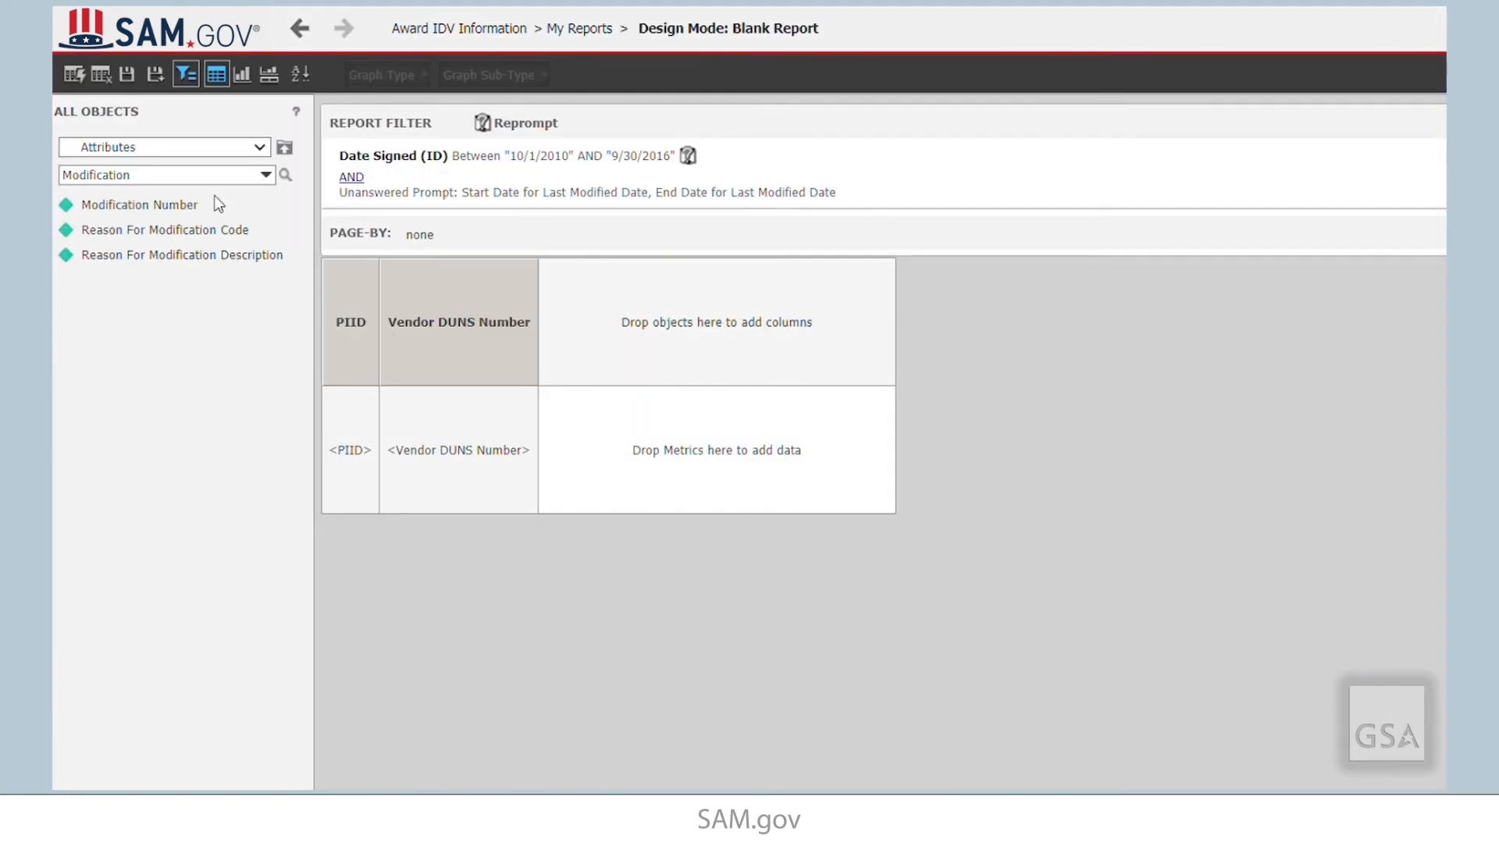
pyautogui.doubleClick(158, 206)
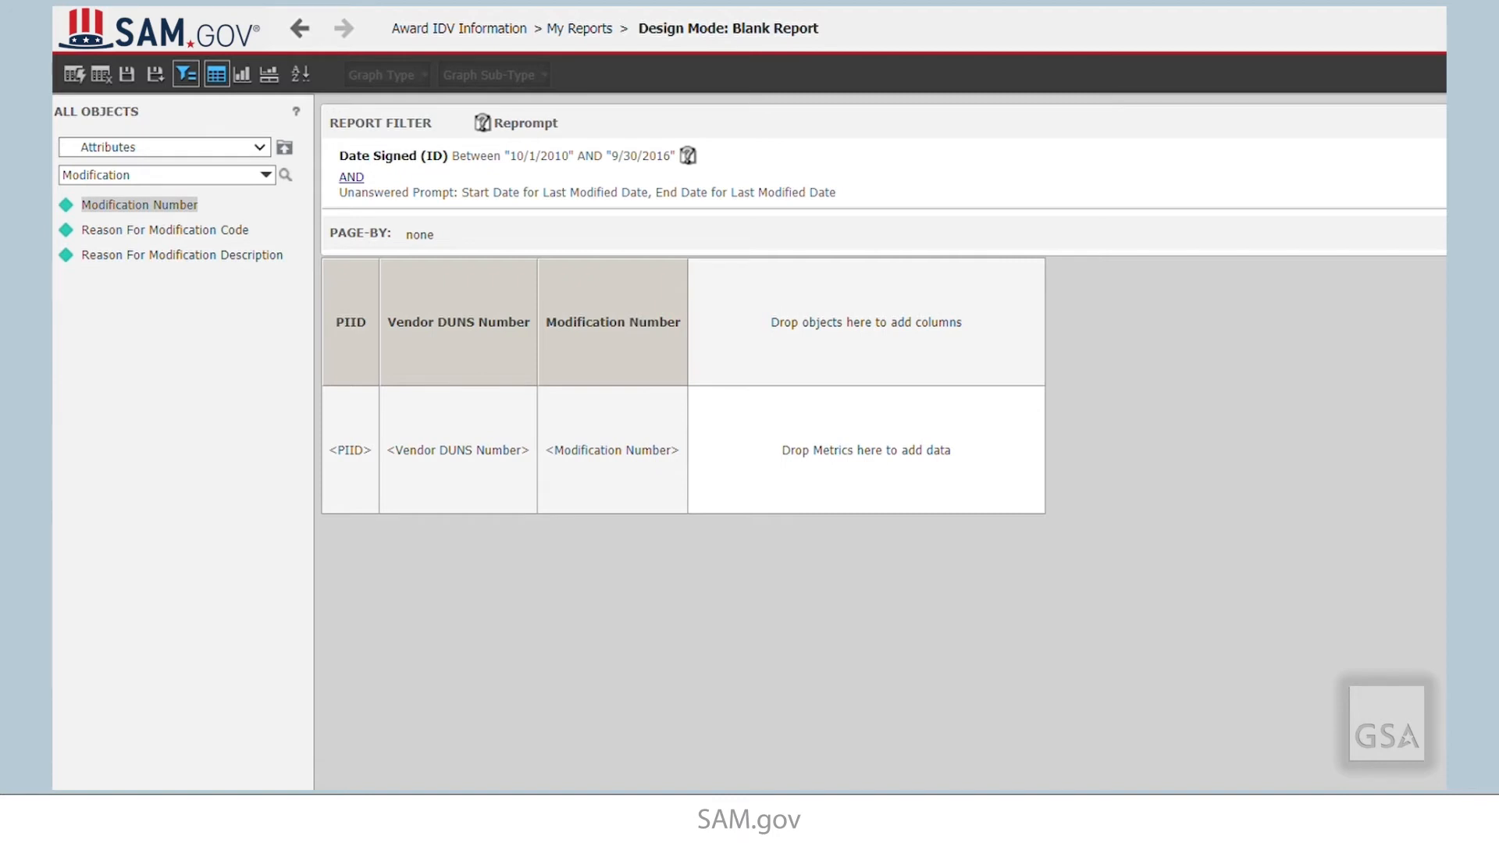
# Check the list of objects included in the report and return to the list of all objects
pyautogui.scroll(-2, 750, 391)
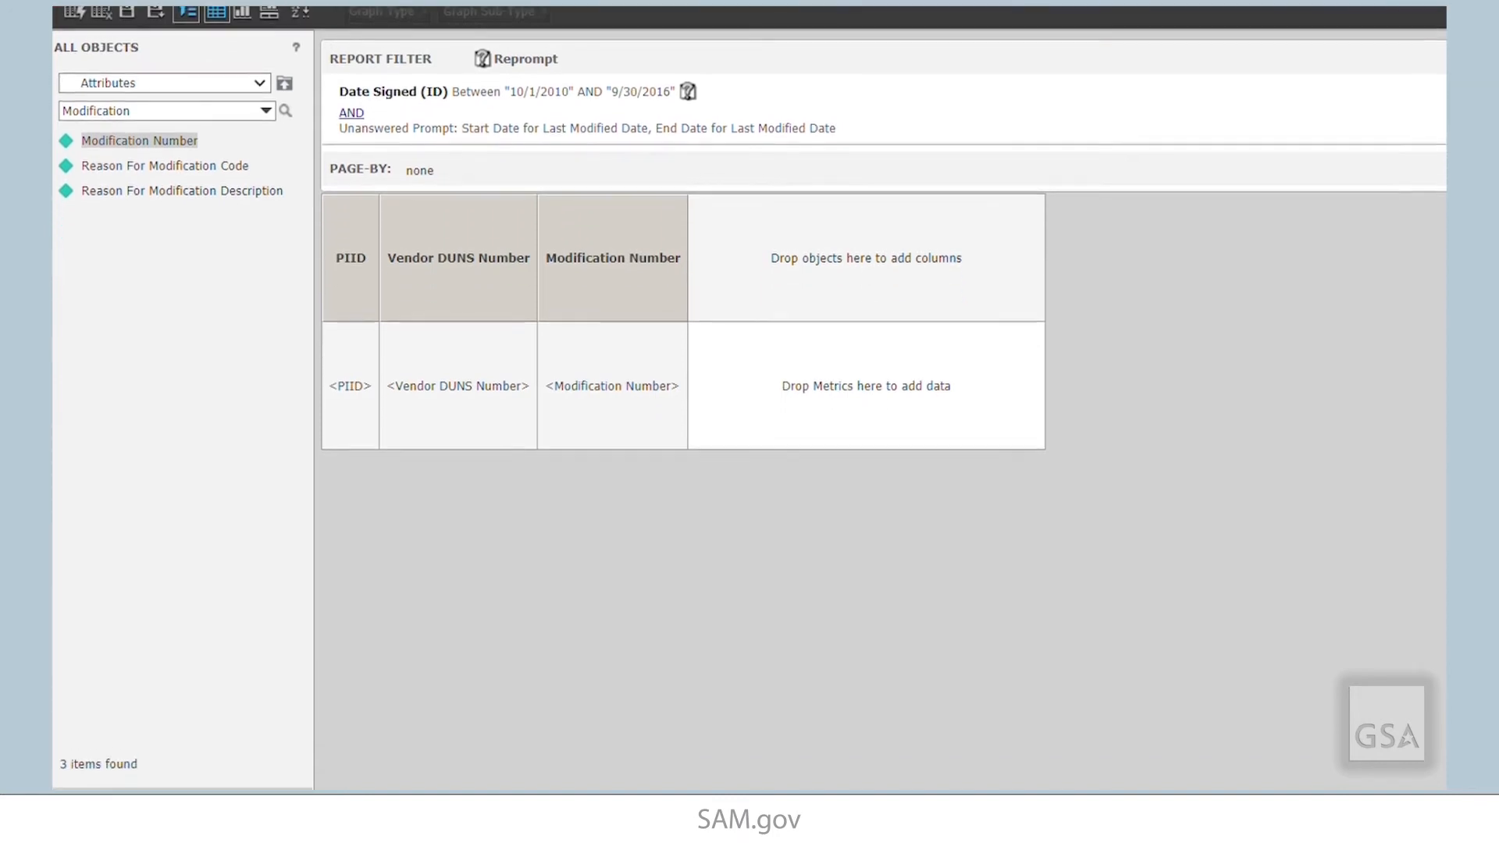
pyautogui.click(91, 748)
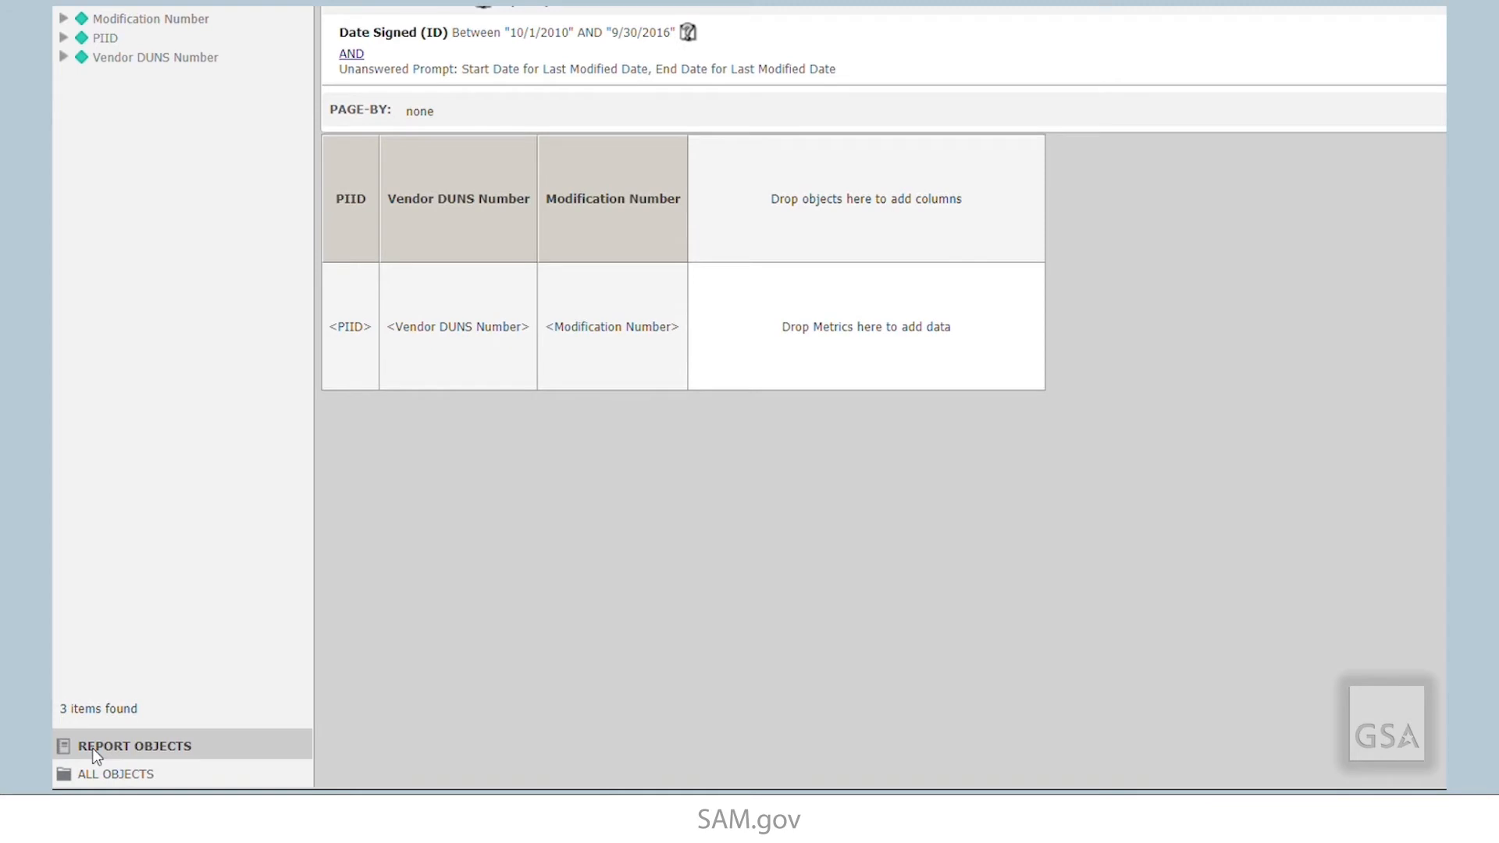
pyautogui.click(106, 771)
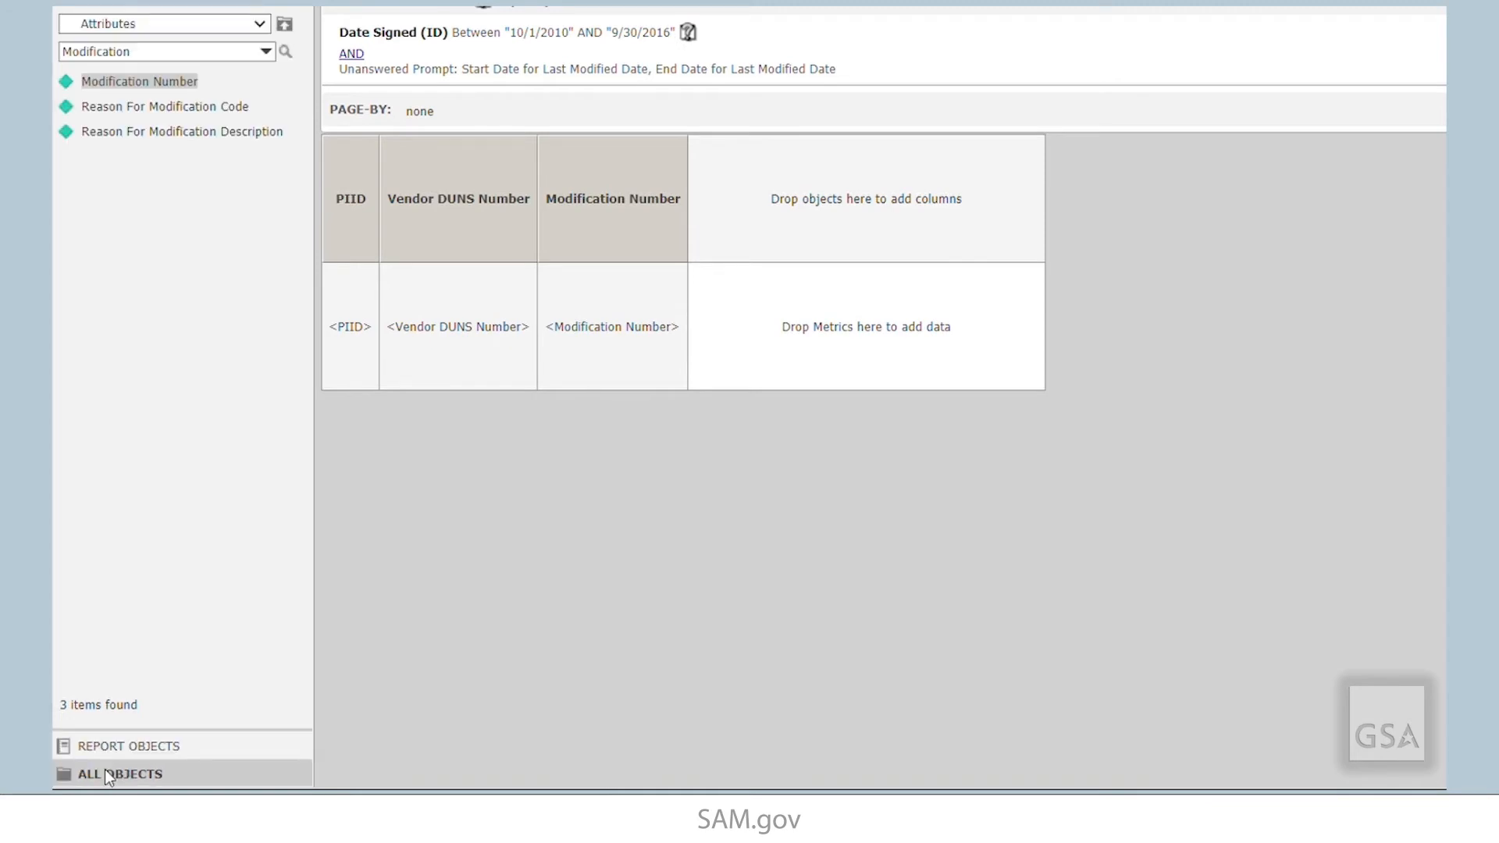
pyautogui.scroll(2, 750, 398)
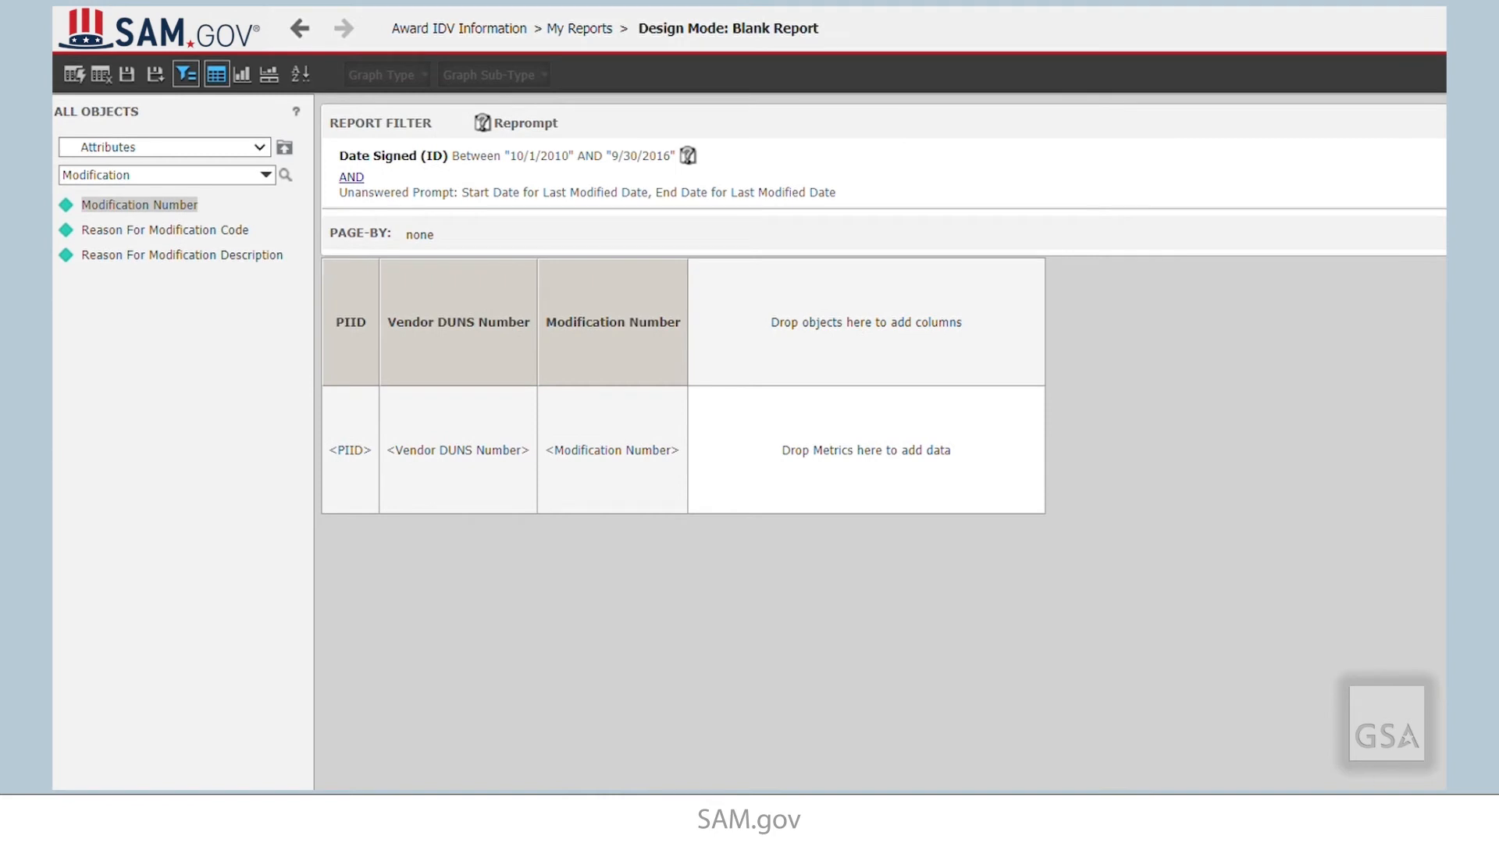
# Add the Base and All Options Value (Total Contract Value) metric from the public objects to the report
pyautogui.click(290, 148)
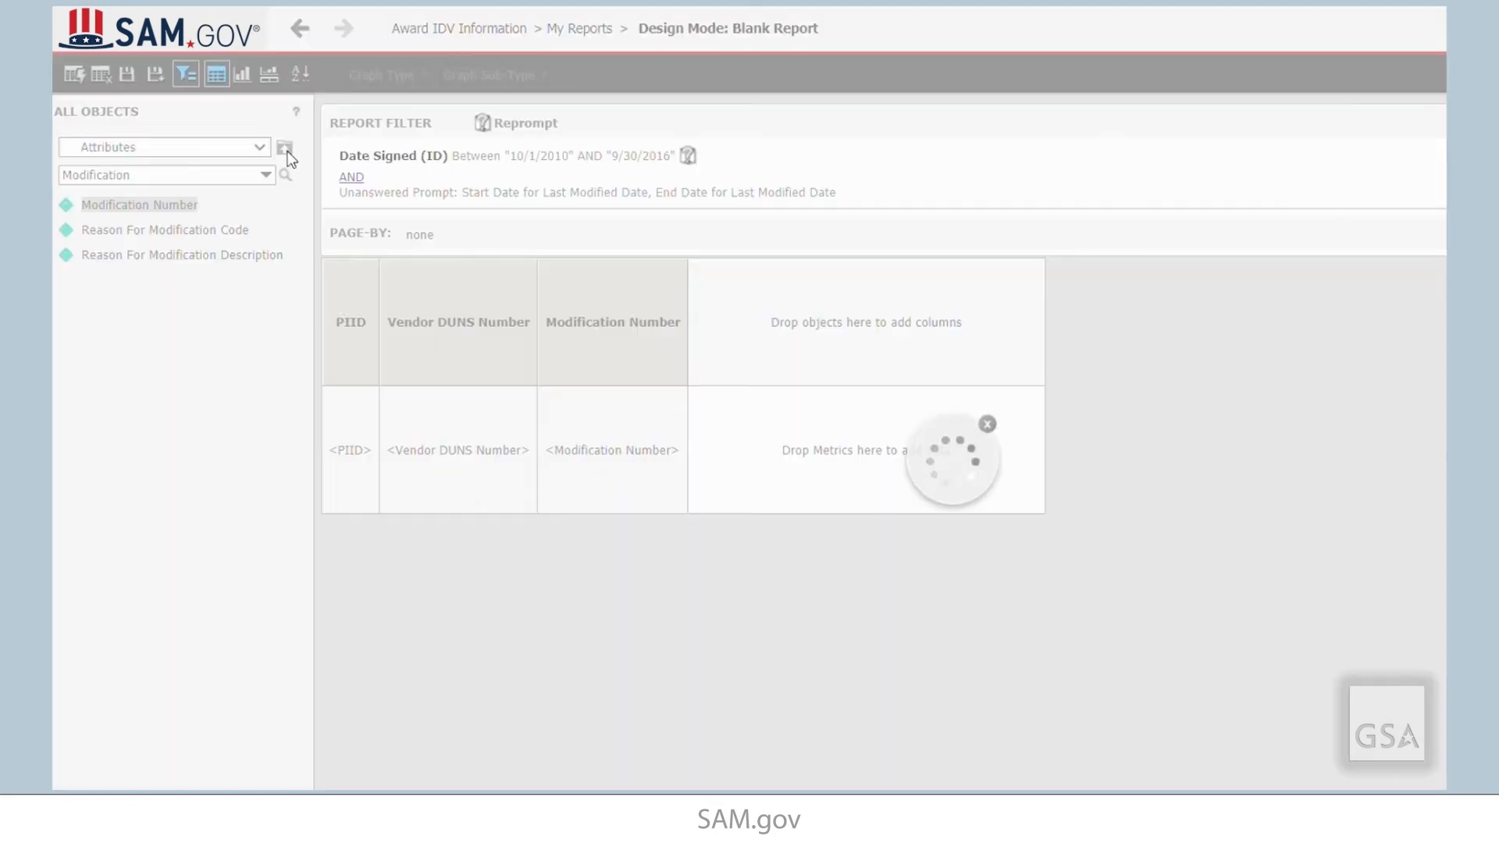
pyautogui.click(293, 152)
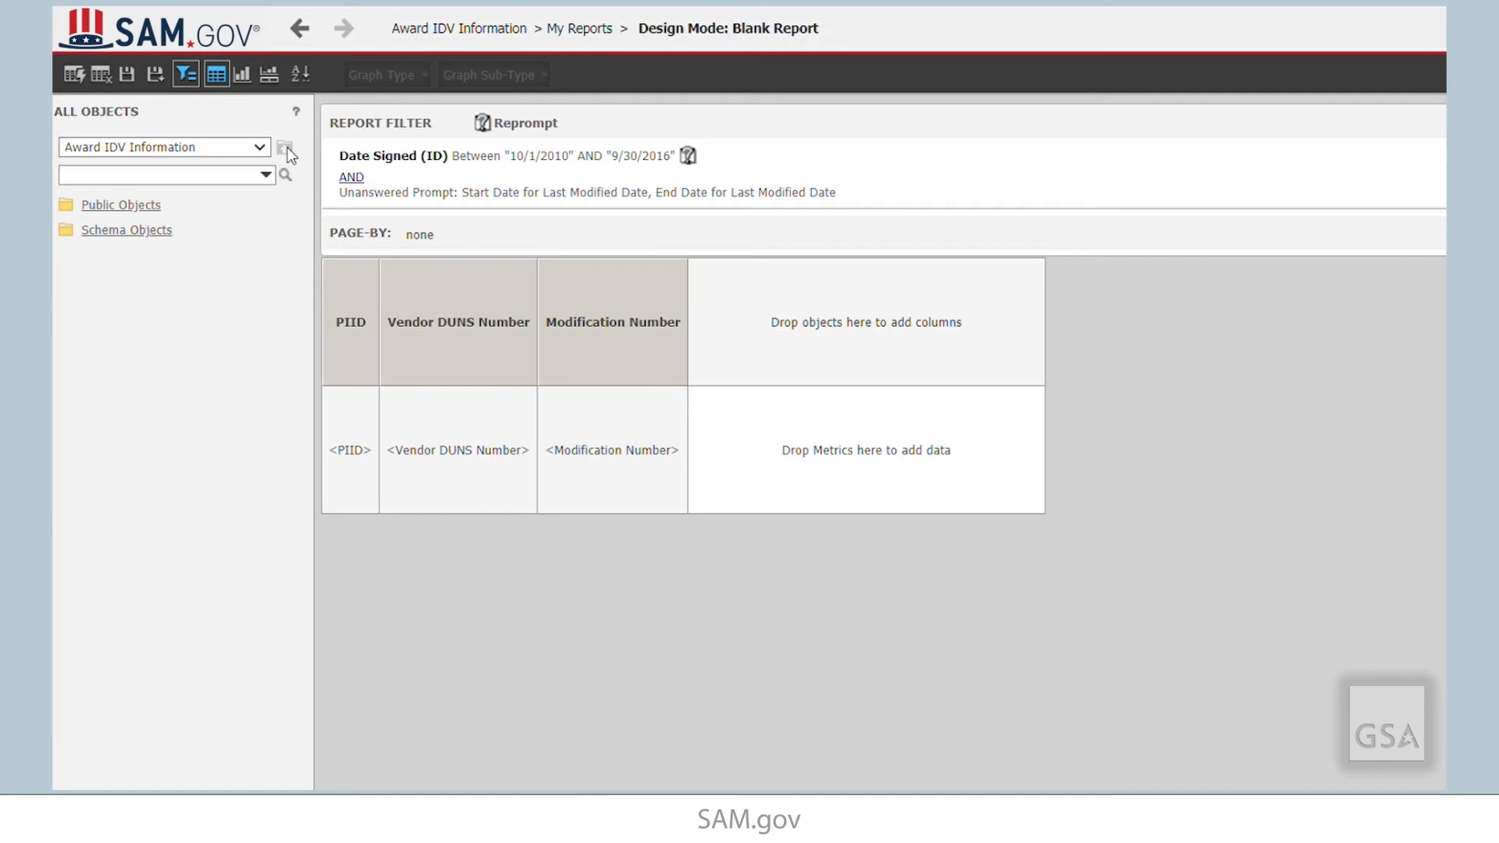
pyautogui.click(105, 206)
pyautogui.click(109, 205)
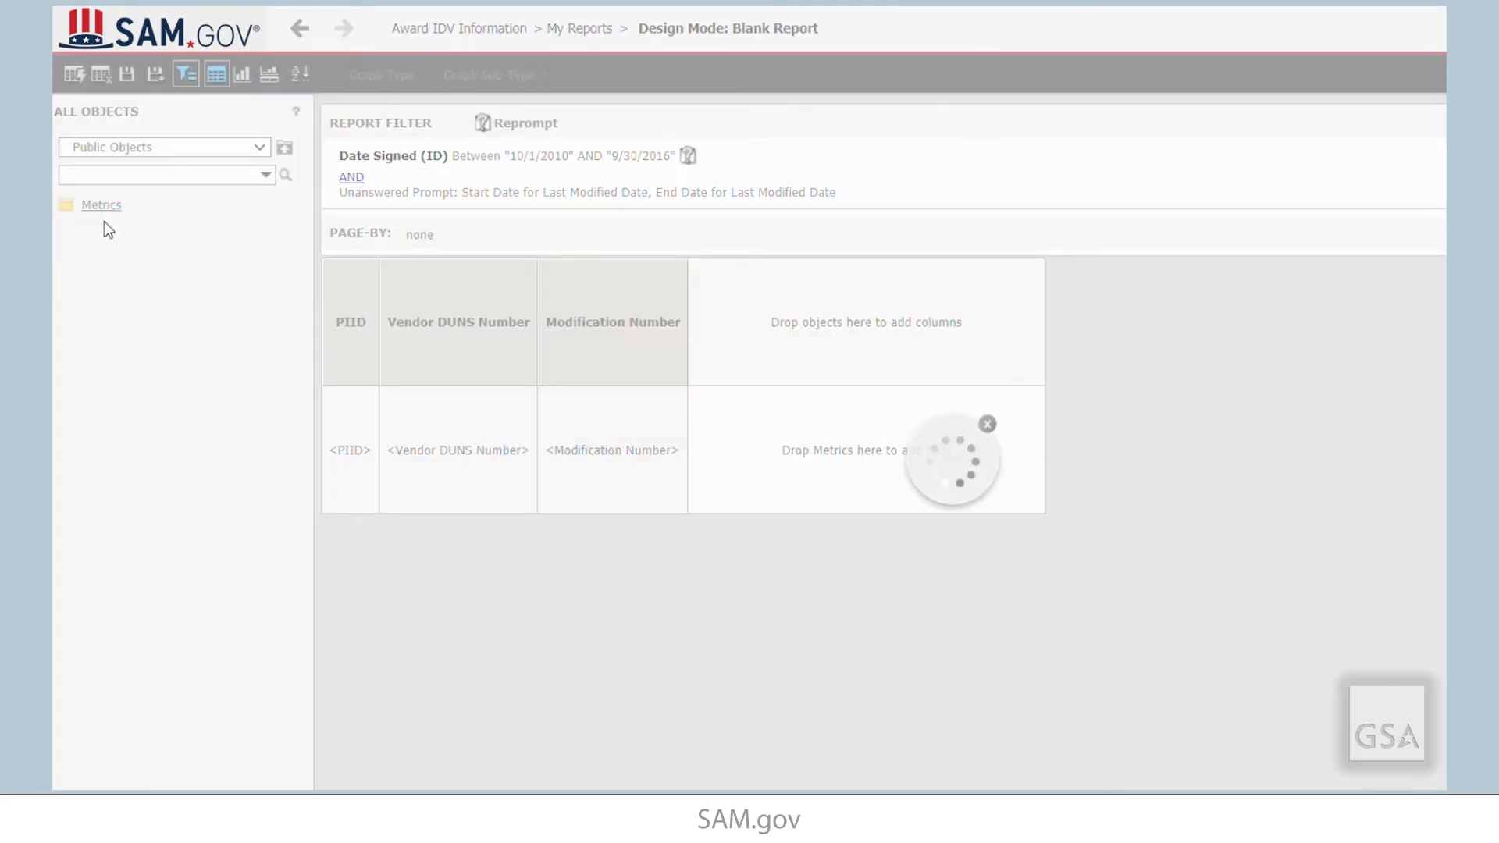
pyautogui.click(104, 228)
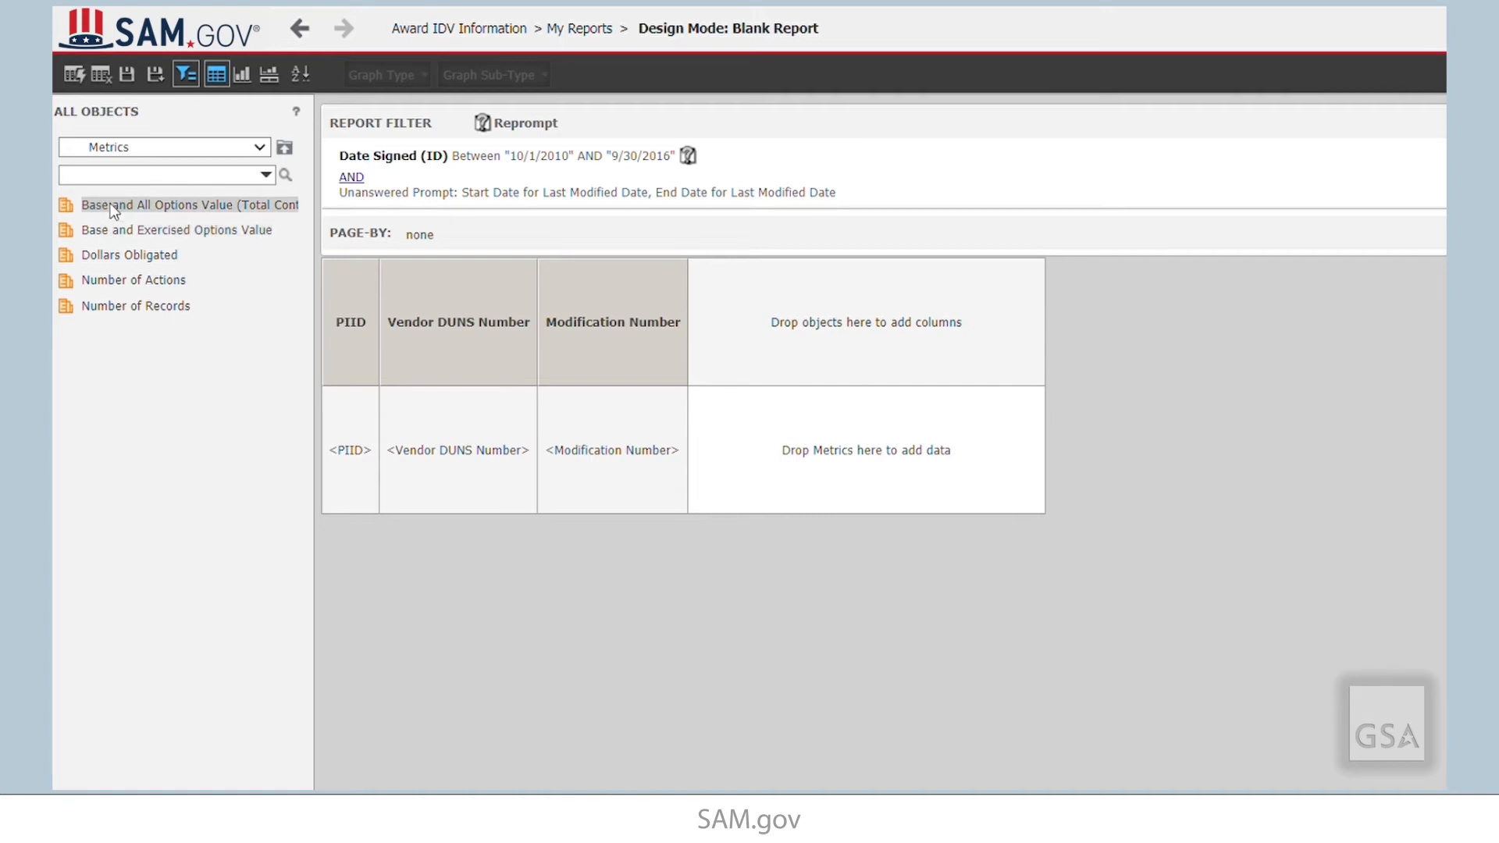
pyautogui.doubleClick(113, 206)
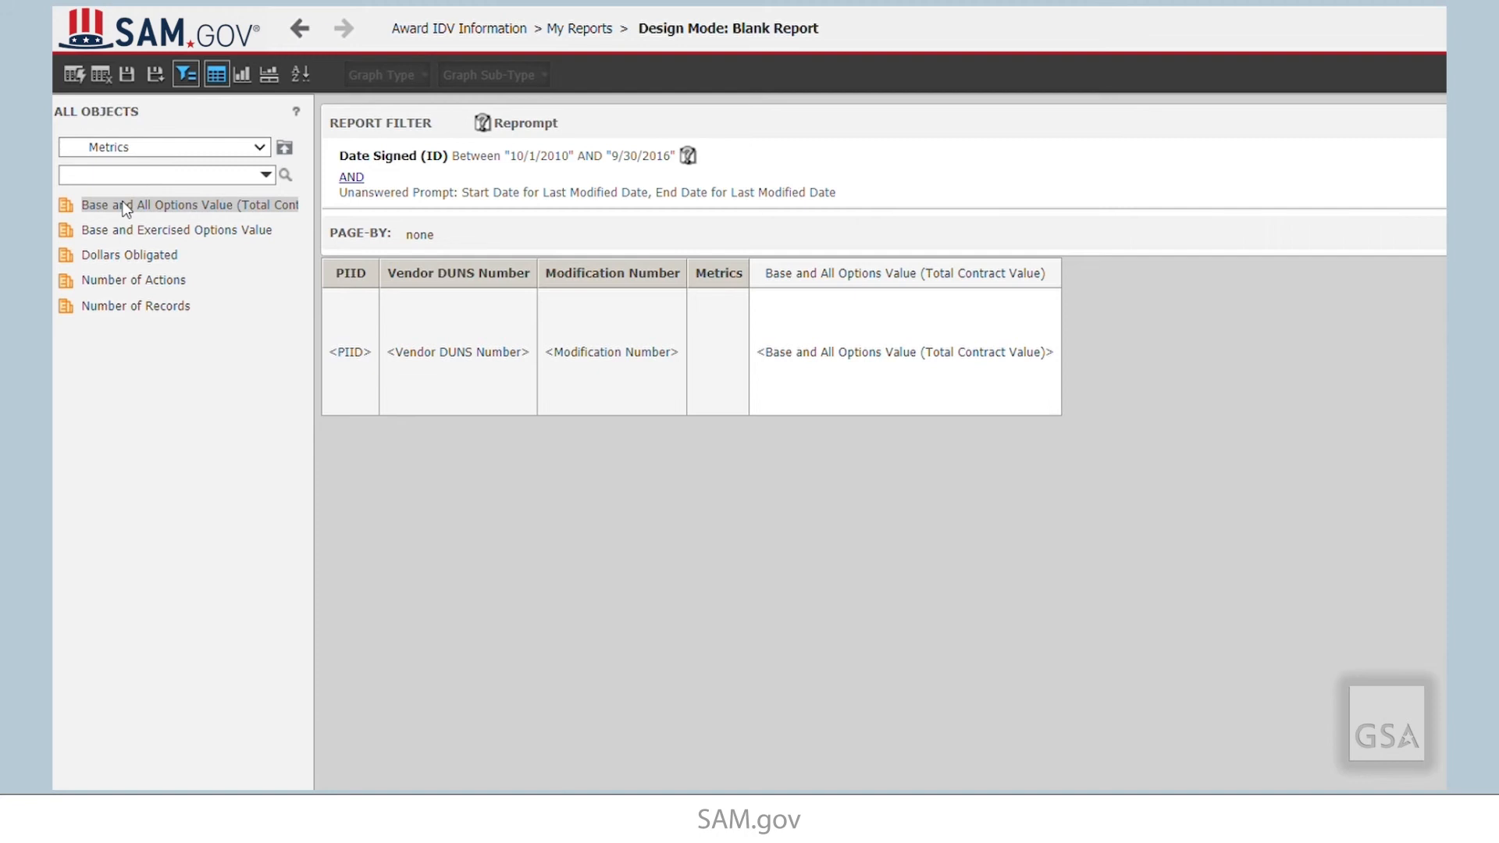
# Add a report filter on Base and All Options Value (Total Contract Value) between 50000 and 250000
pyautogui.moveTo(124, 209); pyautogui.dragTo(1094, 179)
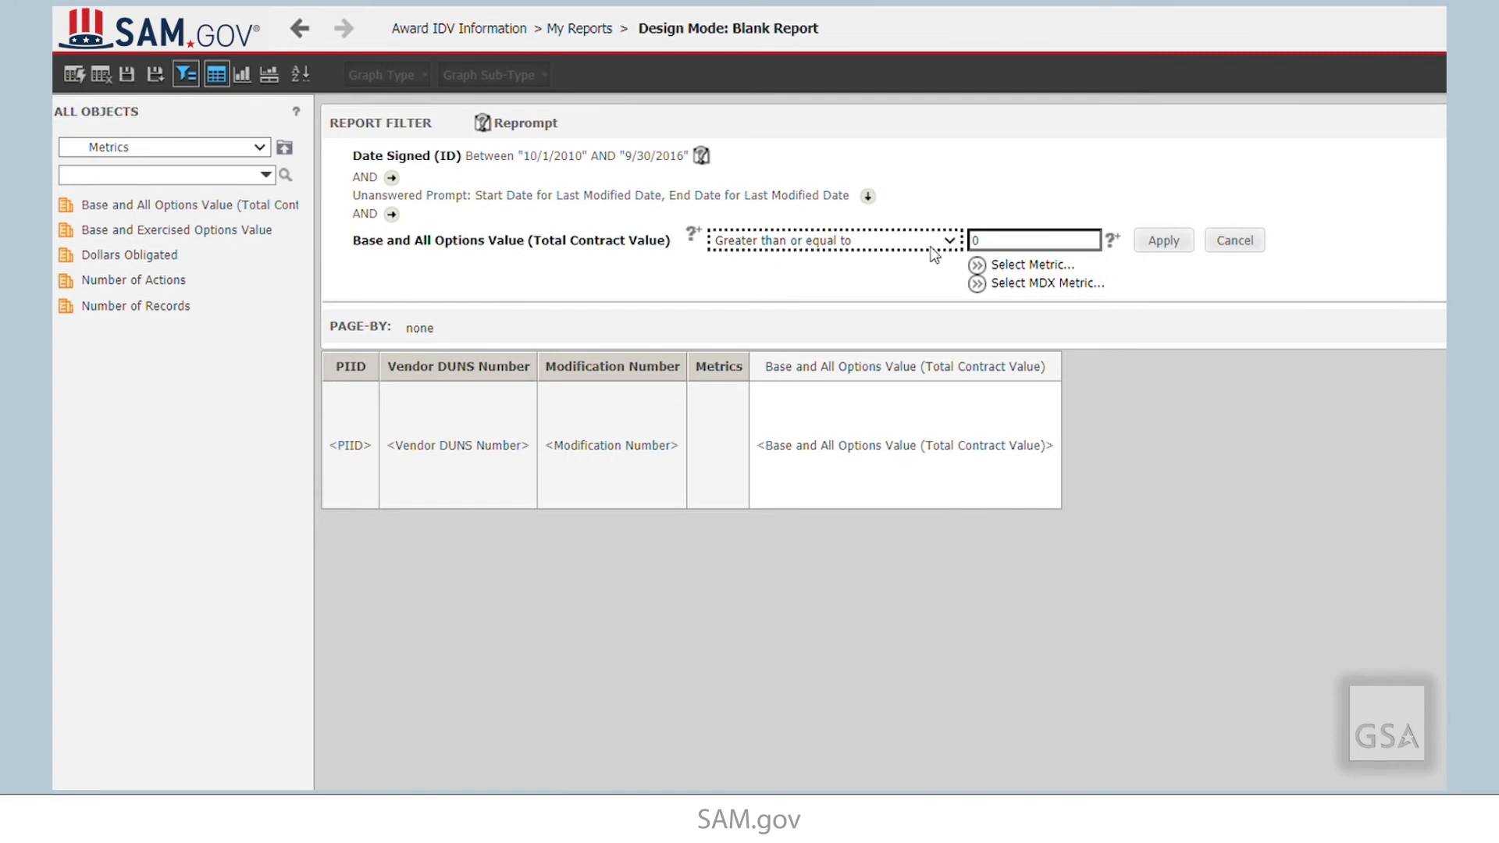
pyautogui.click(813, 359)
pyautogui.click(1044, 244)
pyautogui.moveTo(1045, 243); pyautogui.dragTo(928, 209)
pyautogui.write('50000')
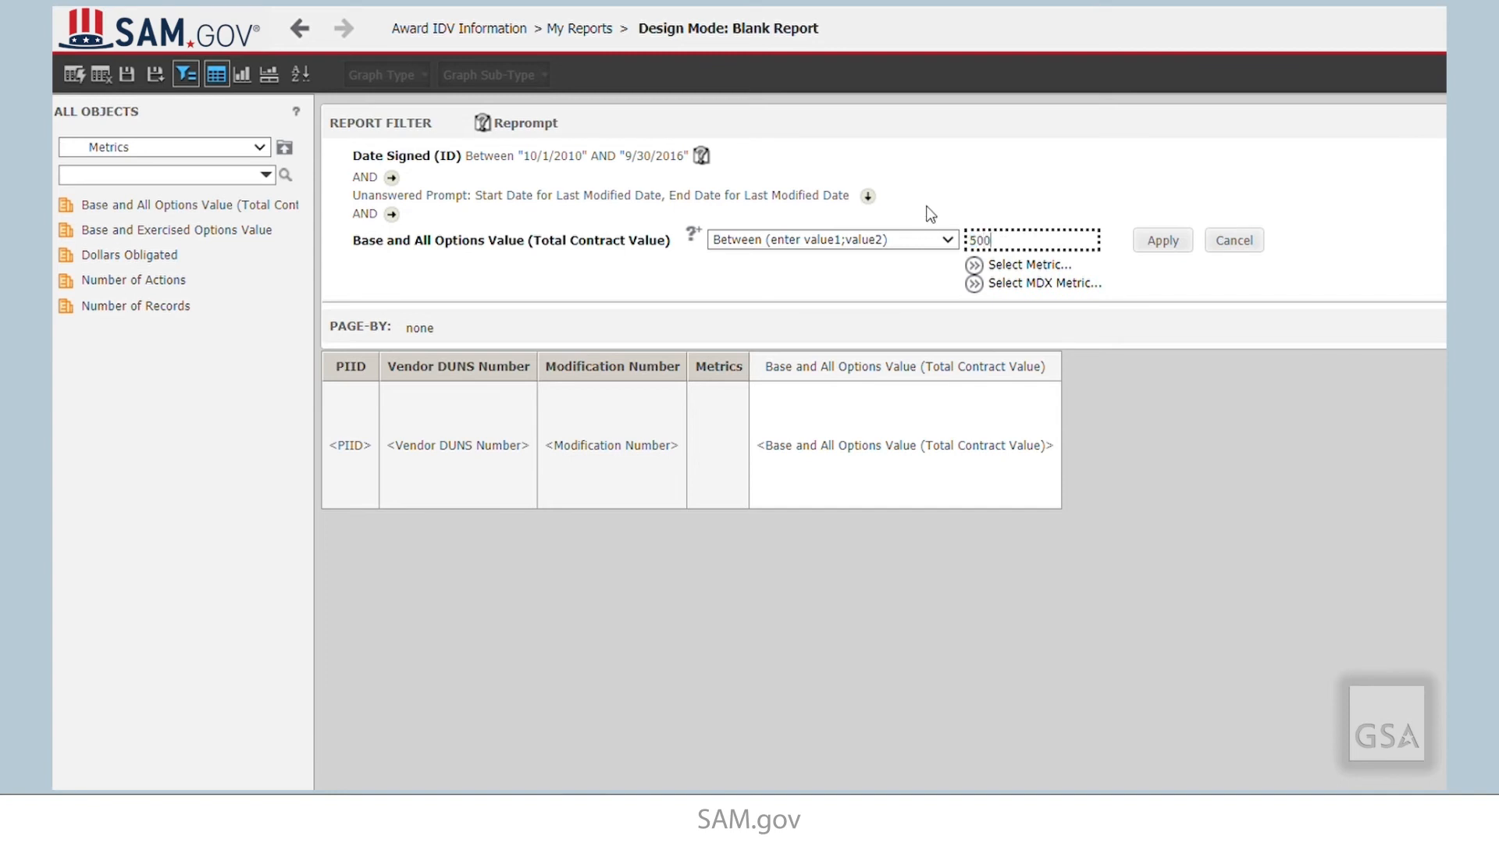
pyautogui.write('; 250000')
pyautogui.click(1163, 242)
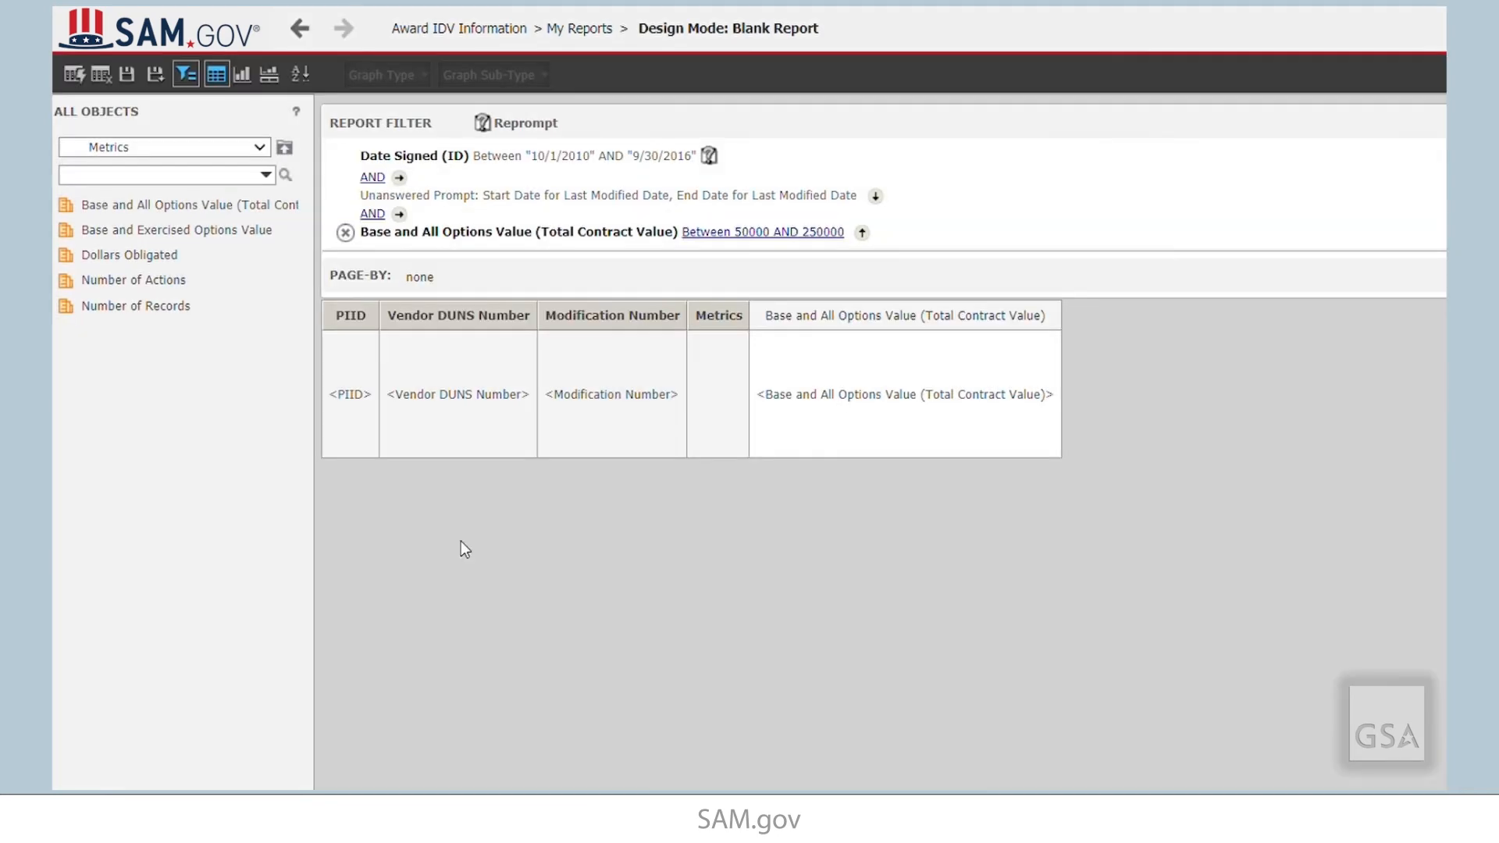
# Browse from the metrics to the Attributes folder of the schema objects and search it for modification
pyautogui.click(291, 154)
pyautogui.click(294, 159)
pyautogui.click(289, 153)
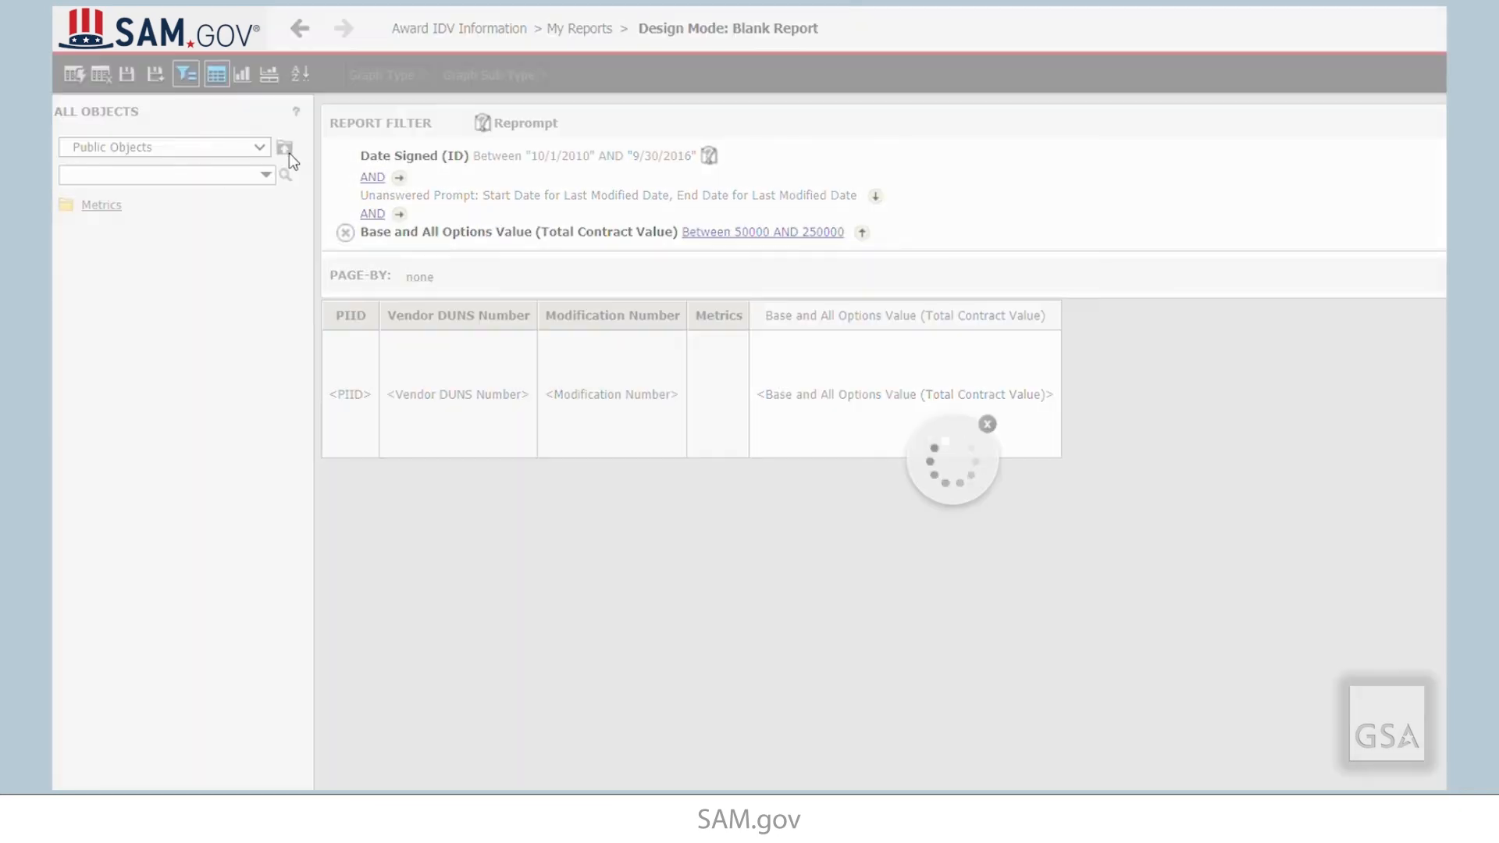
pyautogui.click(161, 226)
pyautogui.click(174, 186)
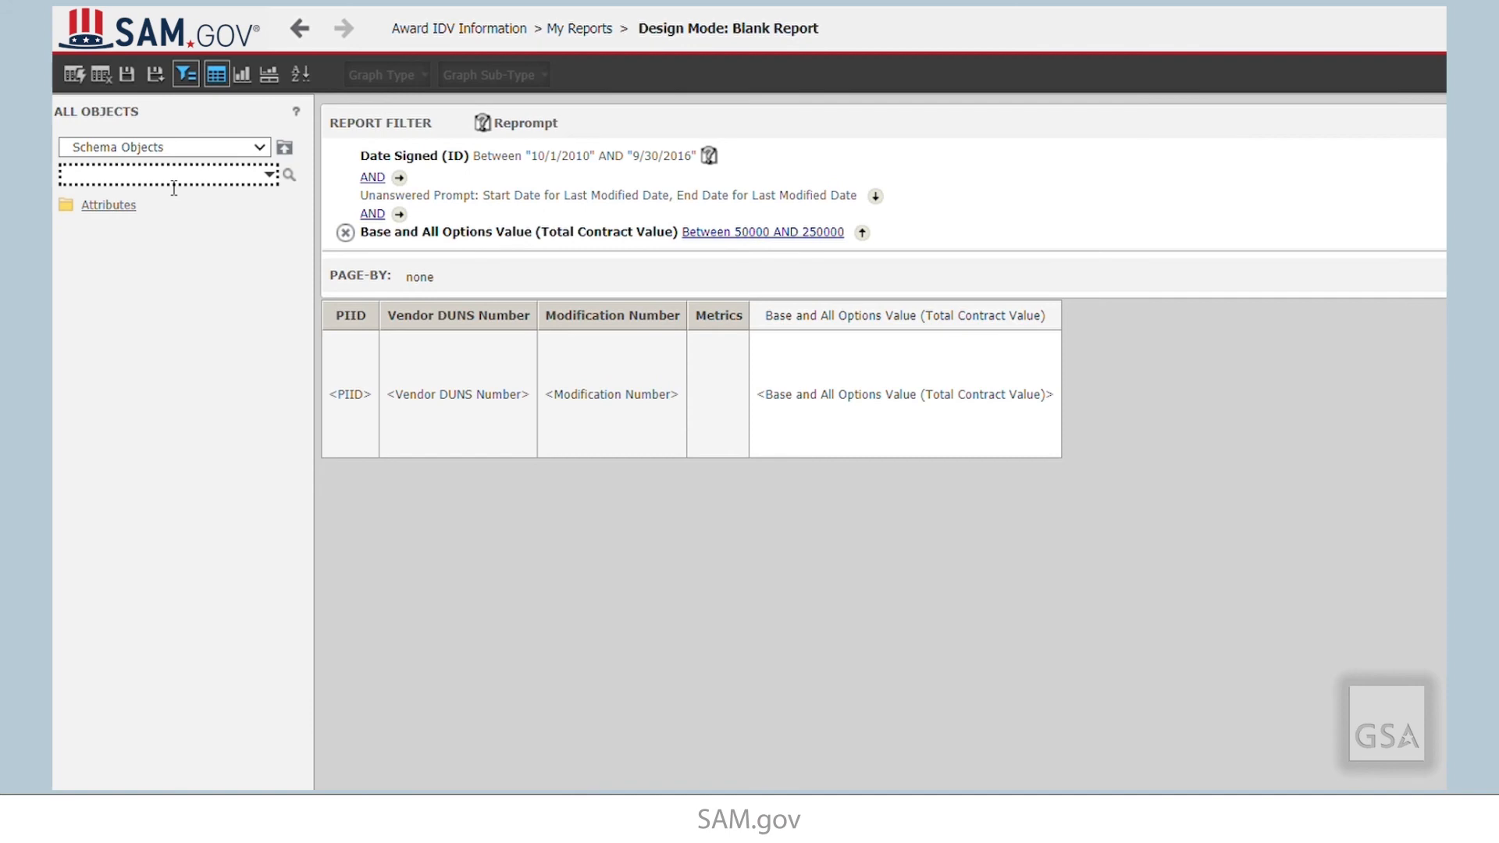
pyautogui.click(109, 205)
pyautogui.click(161, 178)
pyautogui.write('modification')
pyautogui.press('Return')
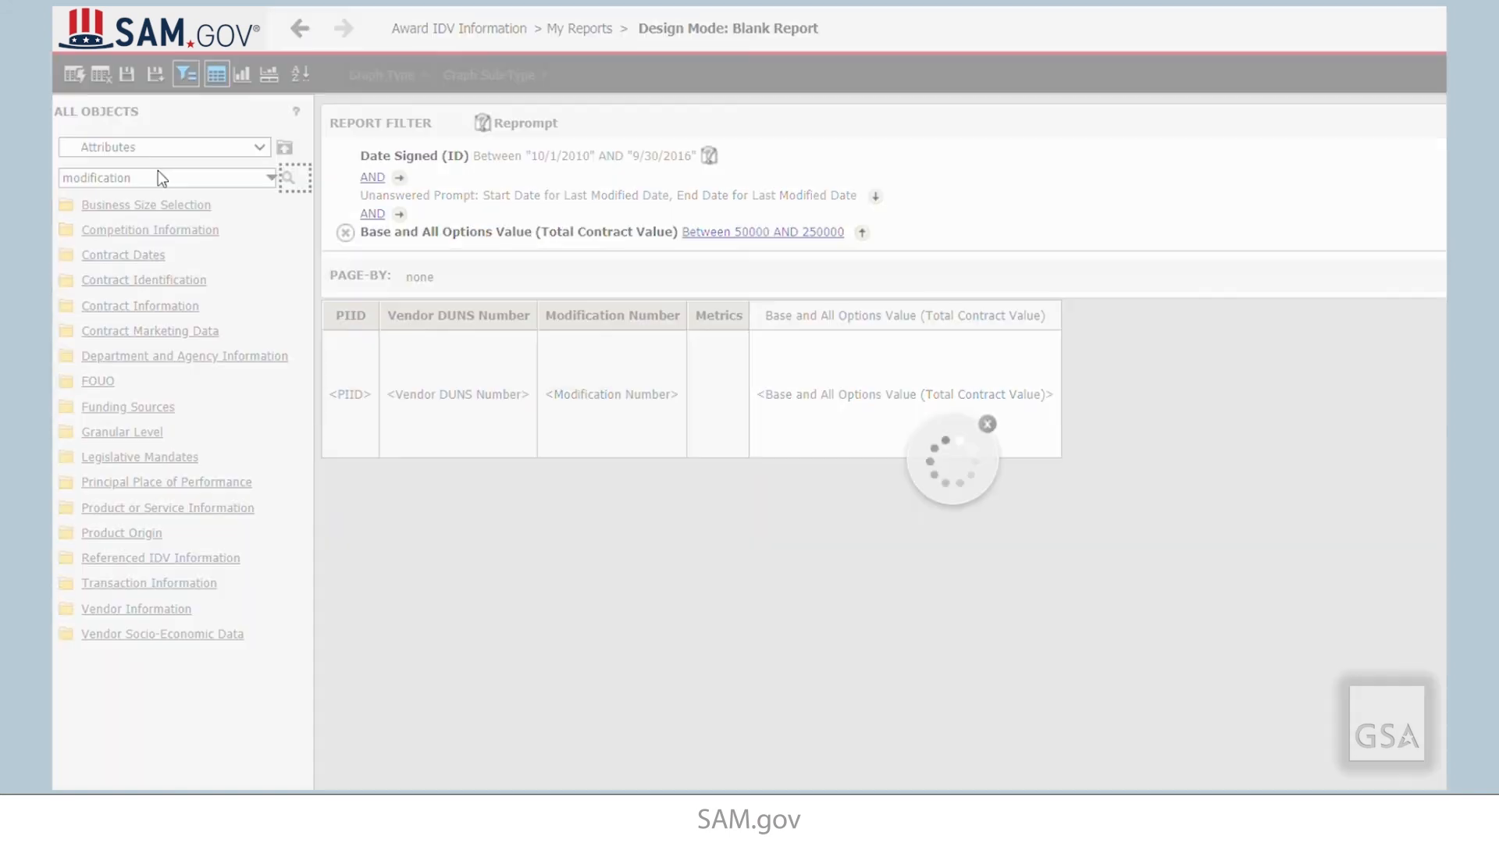
# Add a report filter requiring the Modification Number ID to equal 0
pyautogui.moveTo(139, 205); pyautogui.dragTo(1101, 217)
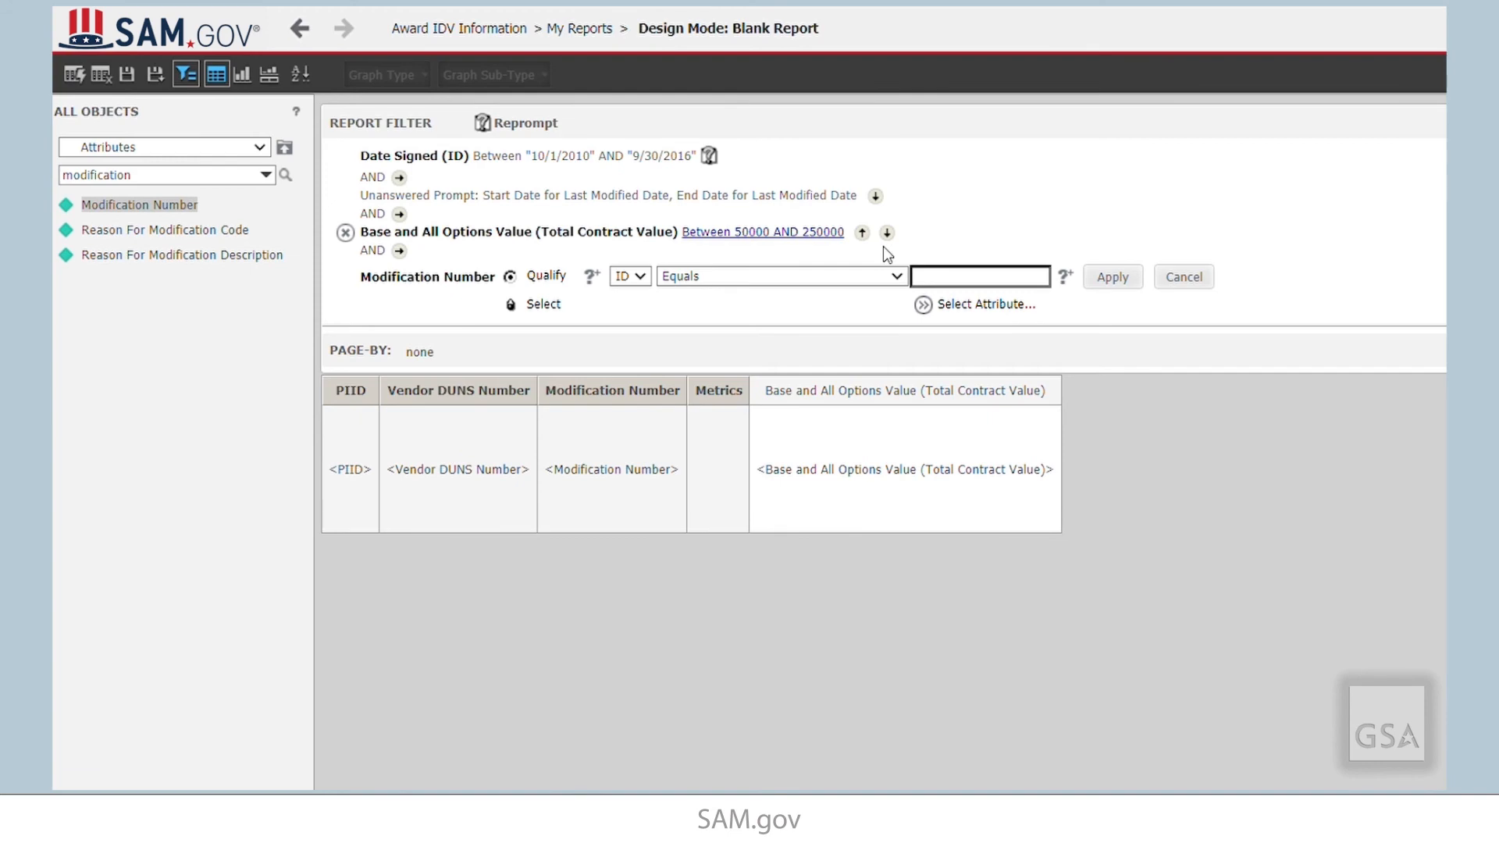
pyautogui.click(641, 277)
pyautogui.click(769, 280)
pyautogui.click(1015, 278)
pyautogui.write('0')
pyautogui.click(1115, 277)
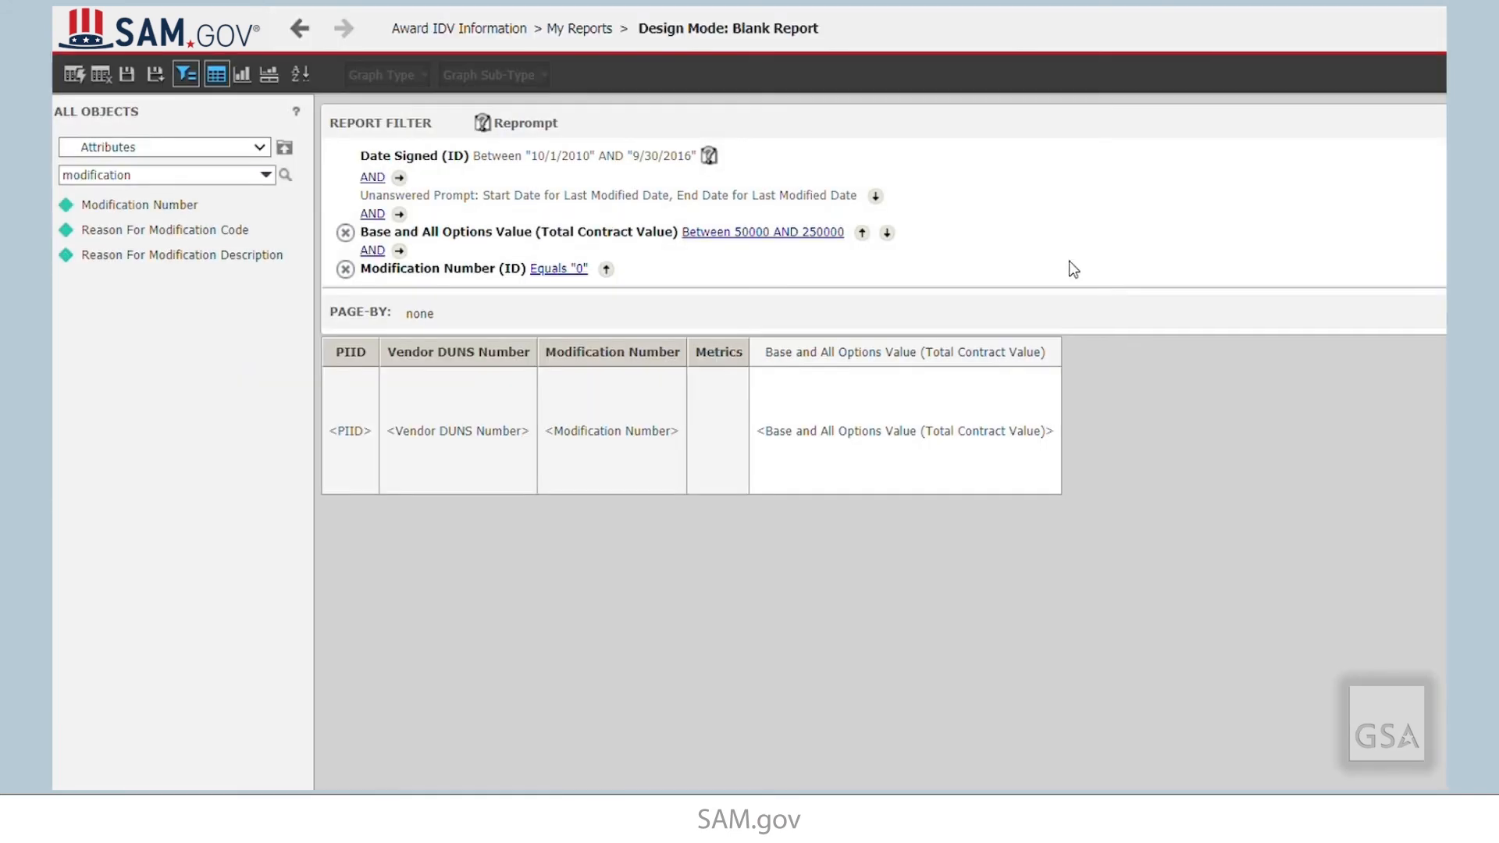
# Search the attributes for duns and filter Vendor DUNS Number by ID with the In operator and four semicolon-separated DUNS numbers
pyautogui.click(167, 178)
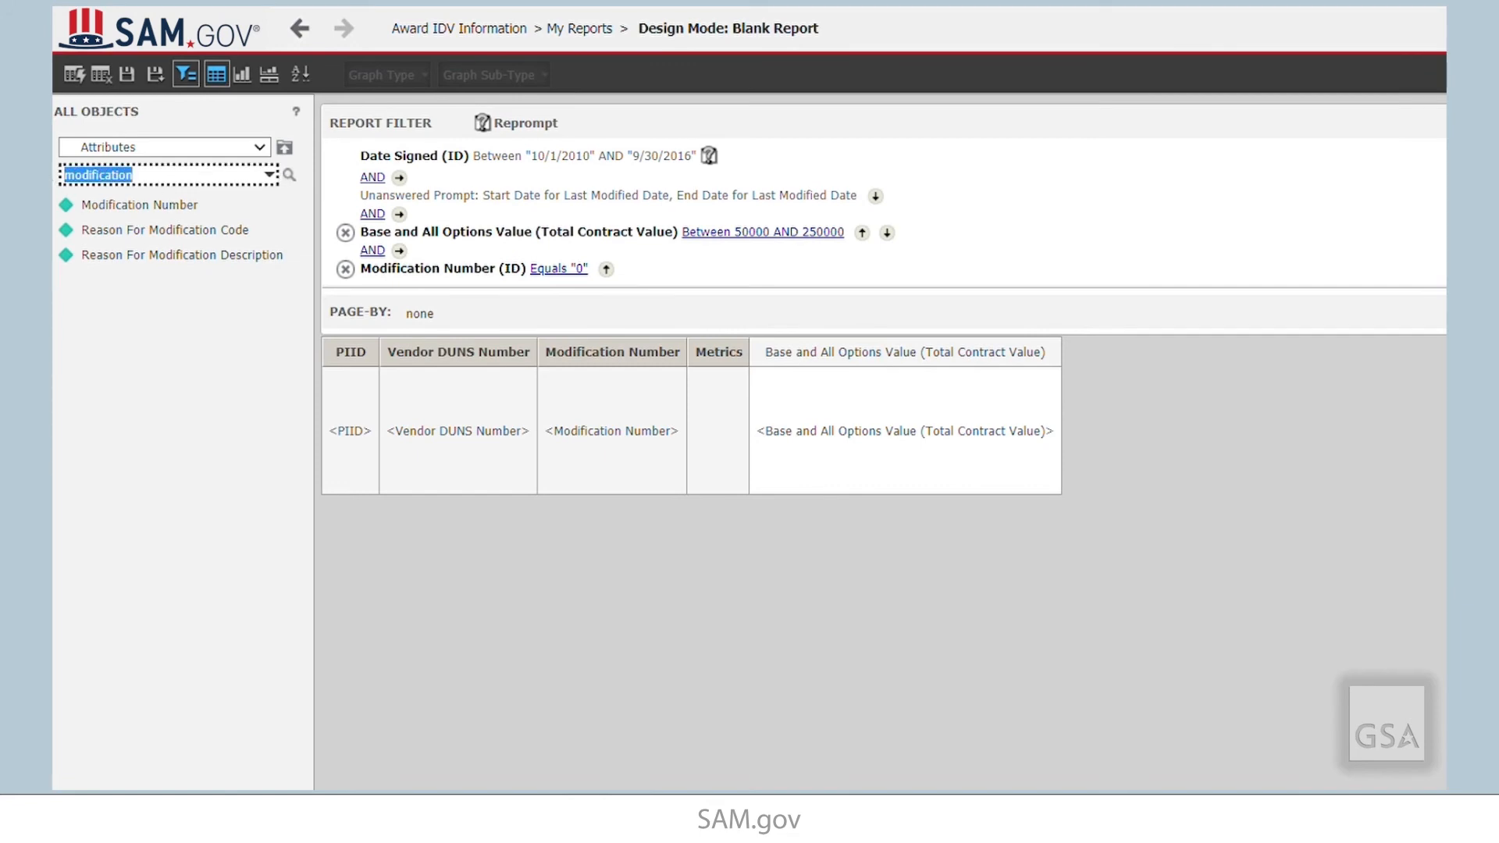
pyautogui.press('BackSpace')
pyautogui.write('duns')
pyautogui.press('Return')
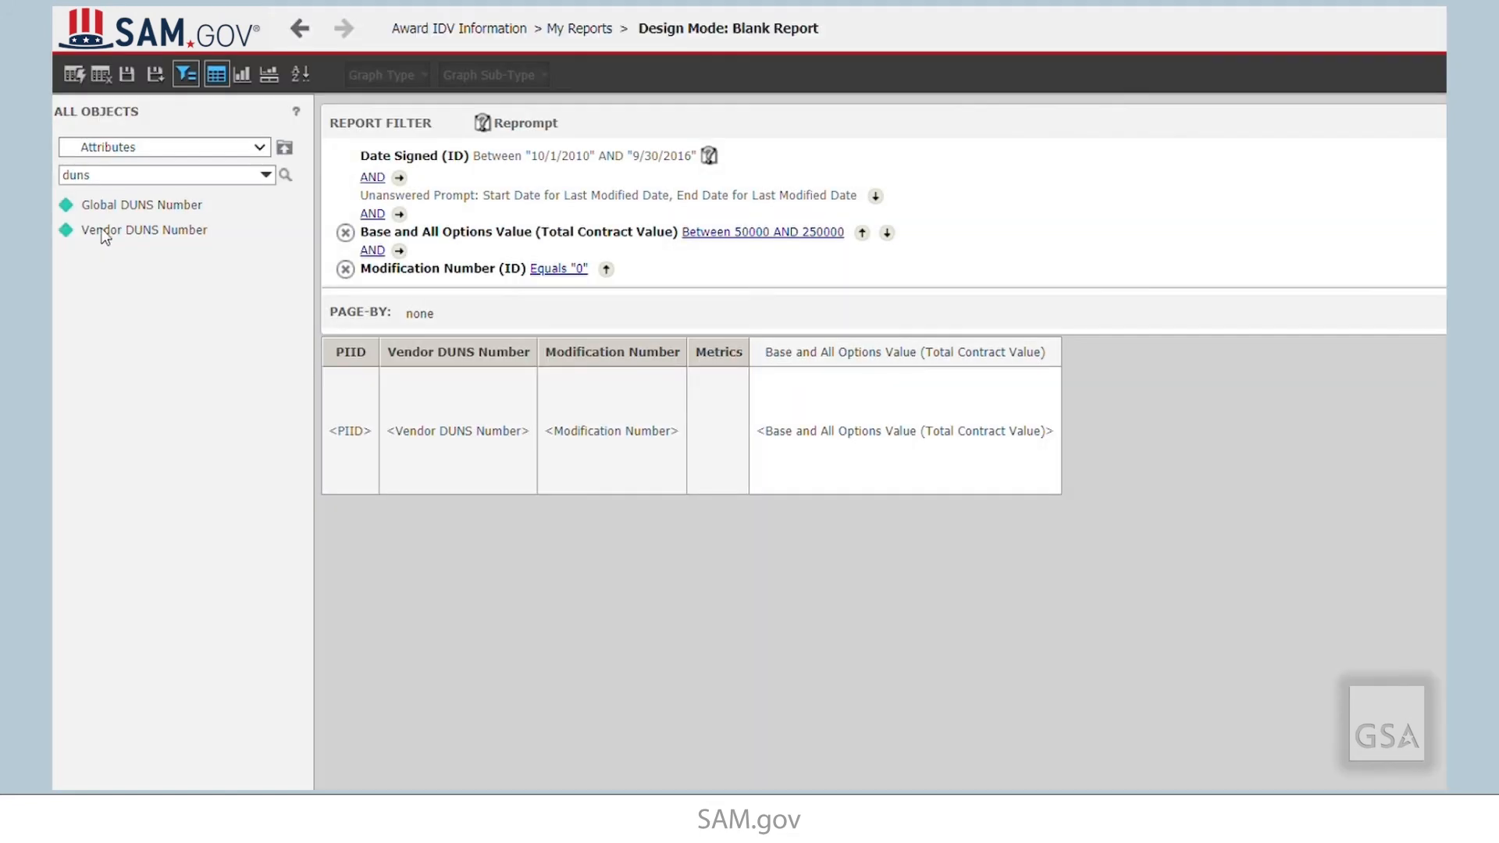
pyautogui.moveTo(105, 237); pyautogui.dragTo(880, 274)
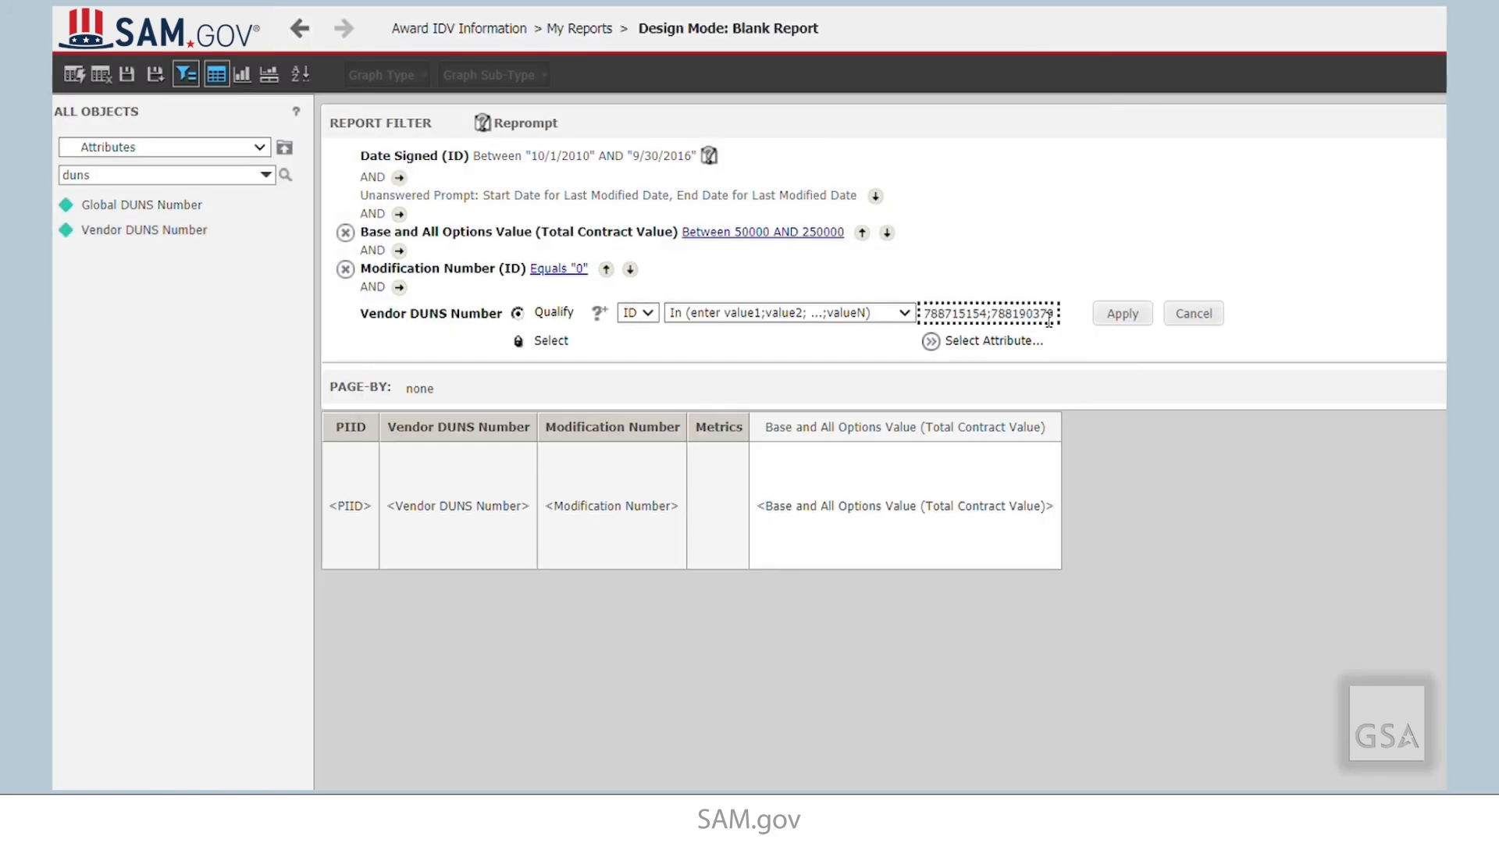
pyautogui.click(1117, 318)
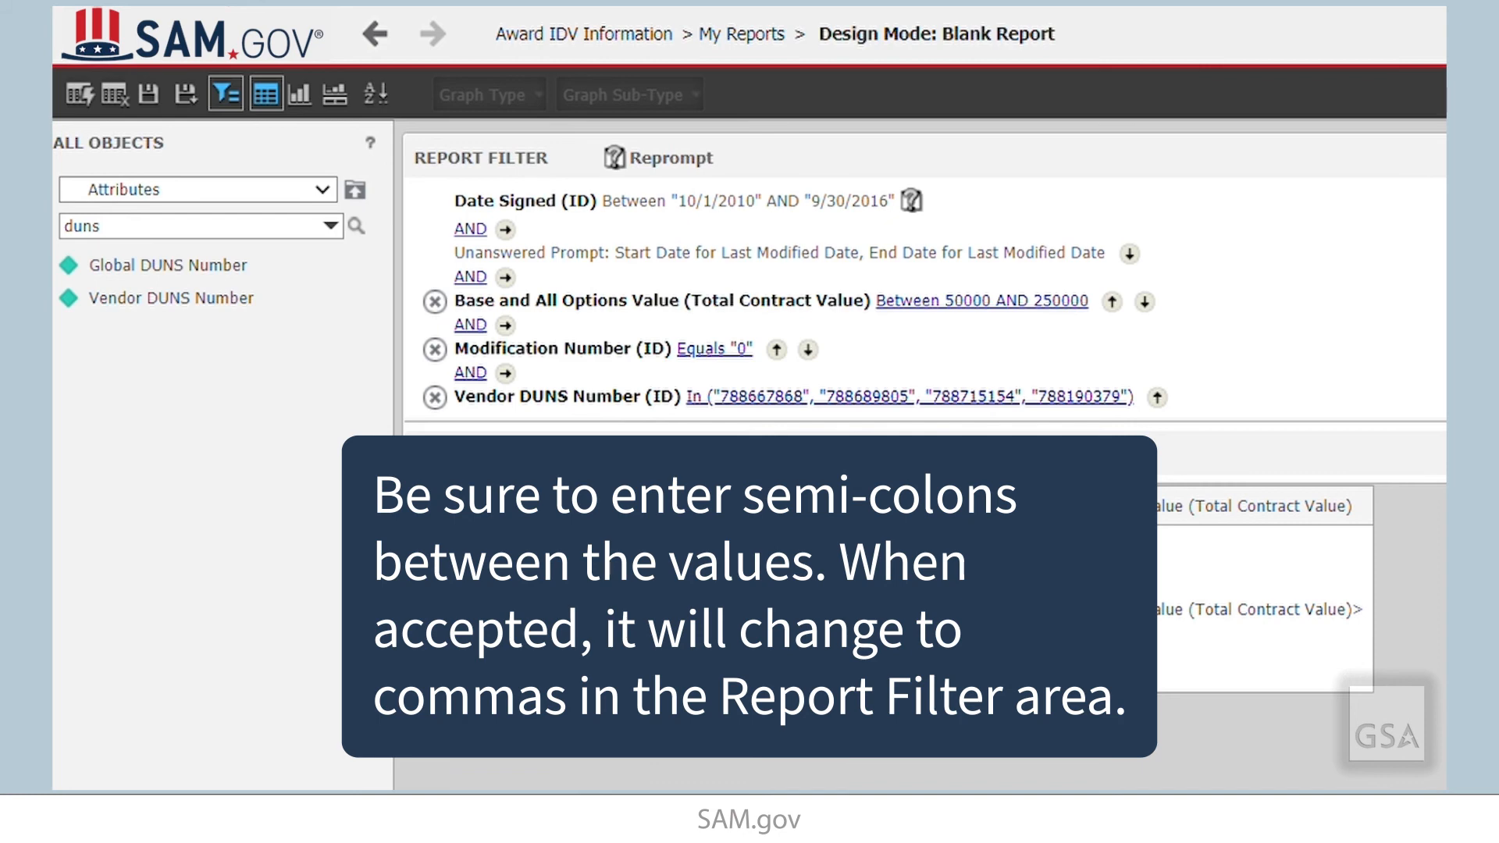
# Run the designed report with the applied filters
pyautogui.click(86, 103)
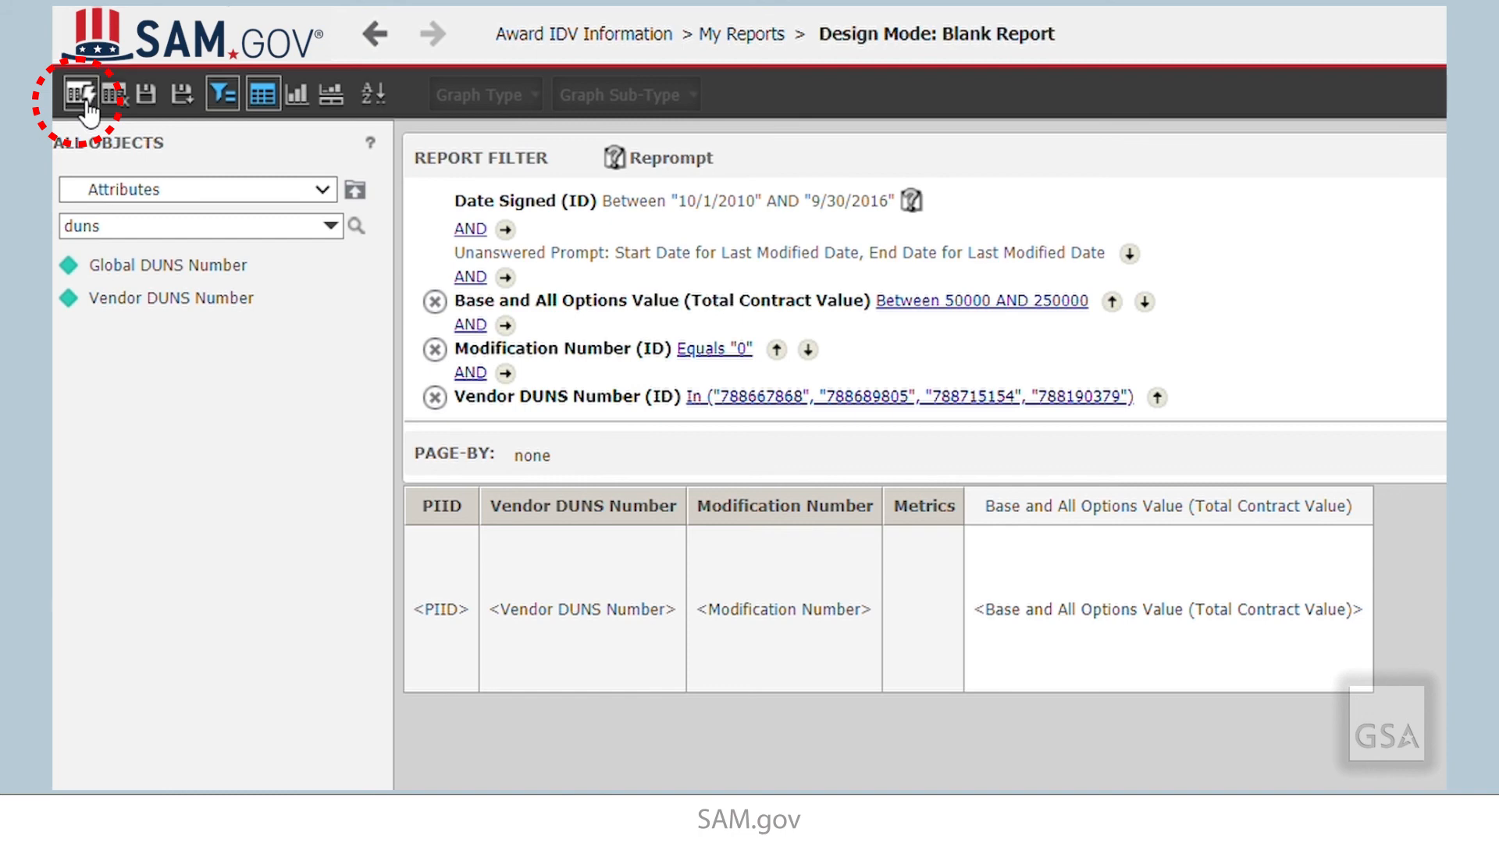
pyautogui.click(84, 98)
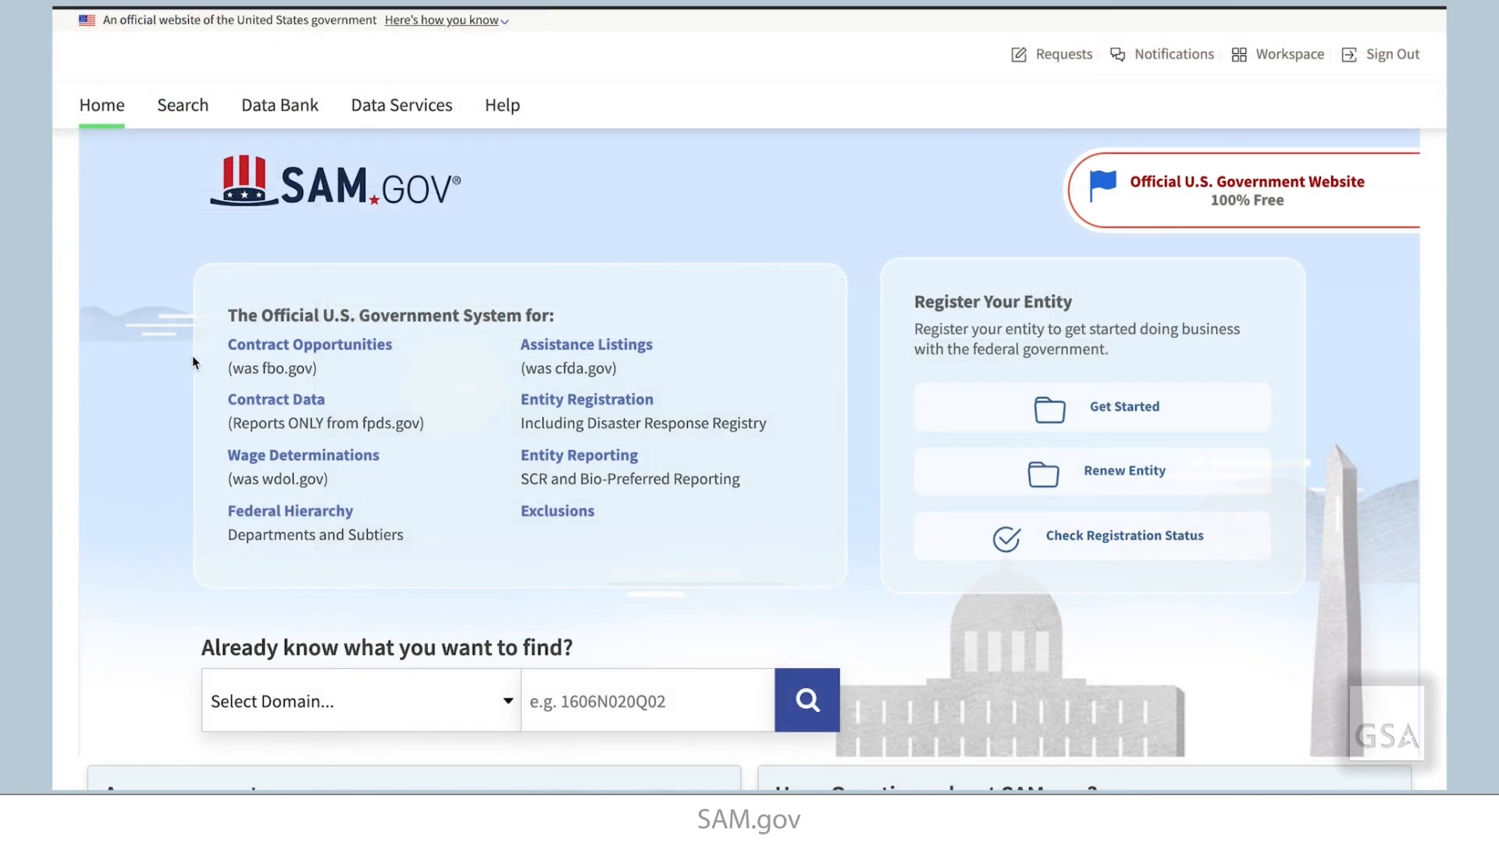
# Open the Contract Data page from the SAM.gov home page and expand the full class on contract data reports
pyautogui.click(270, 400)
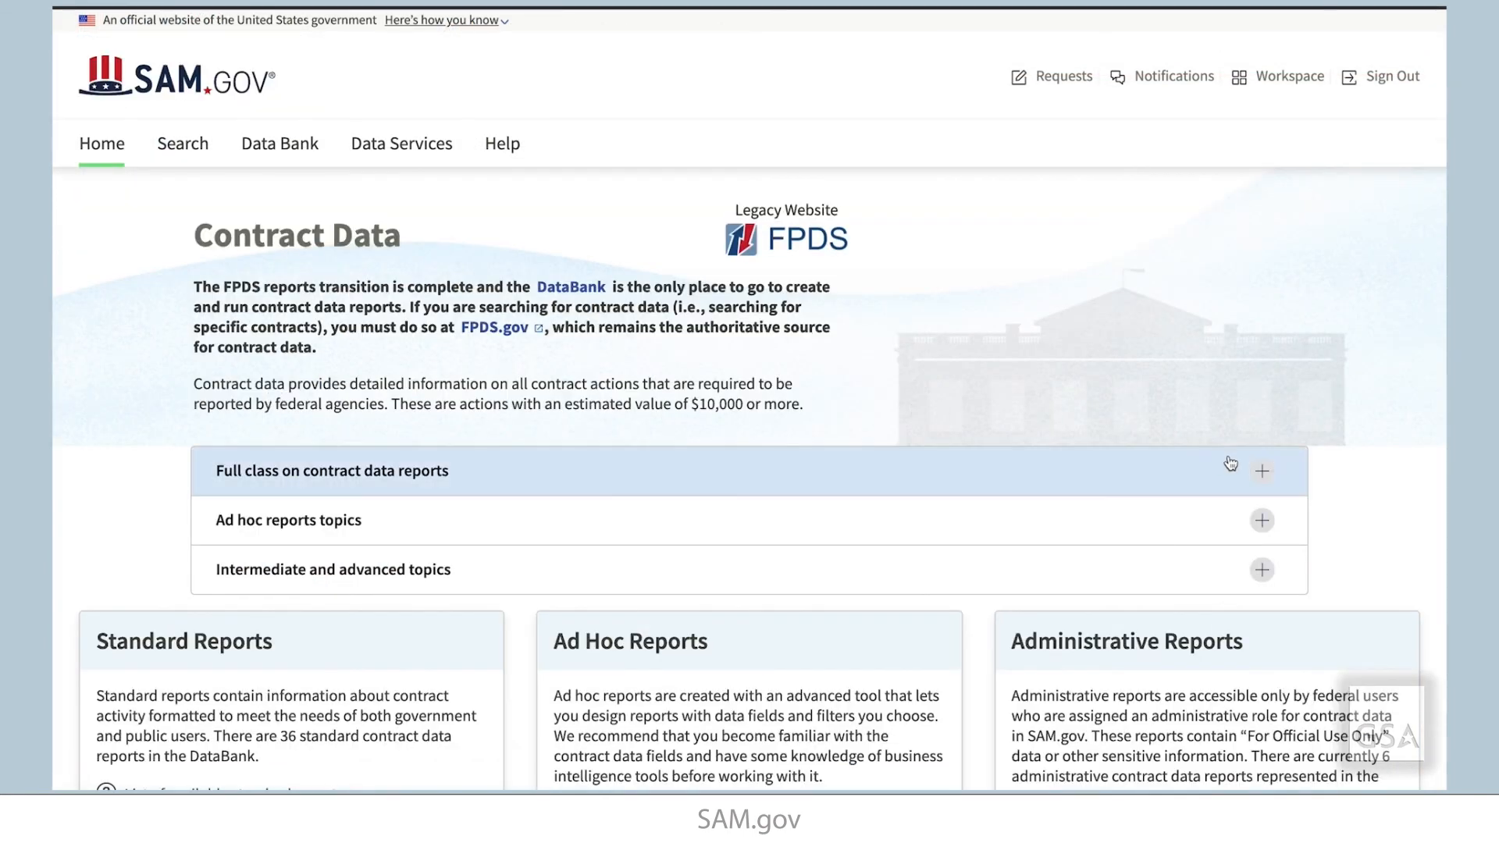
pyautogui.click(1264, 473)
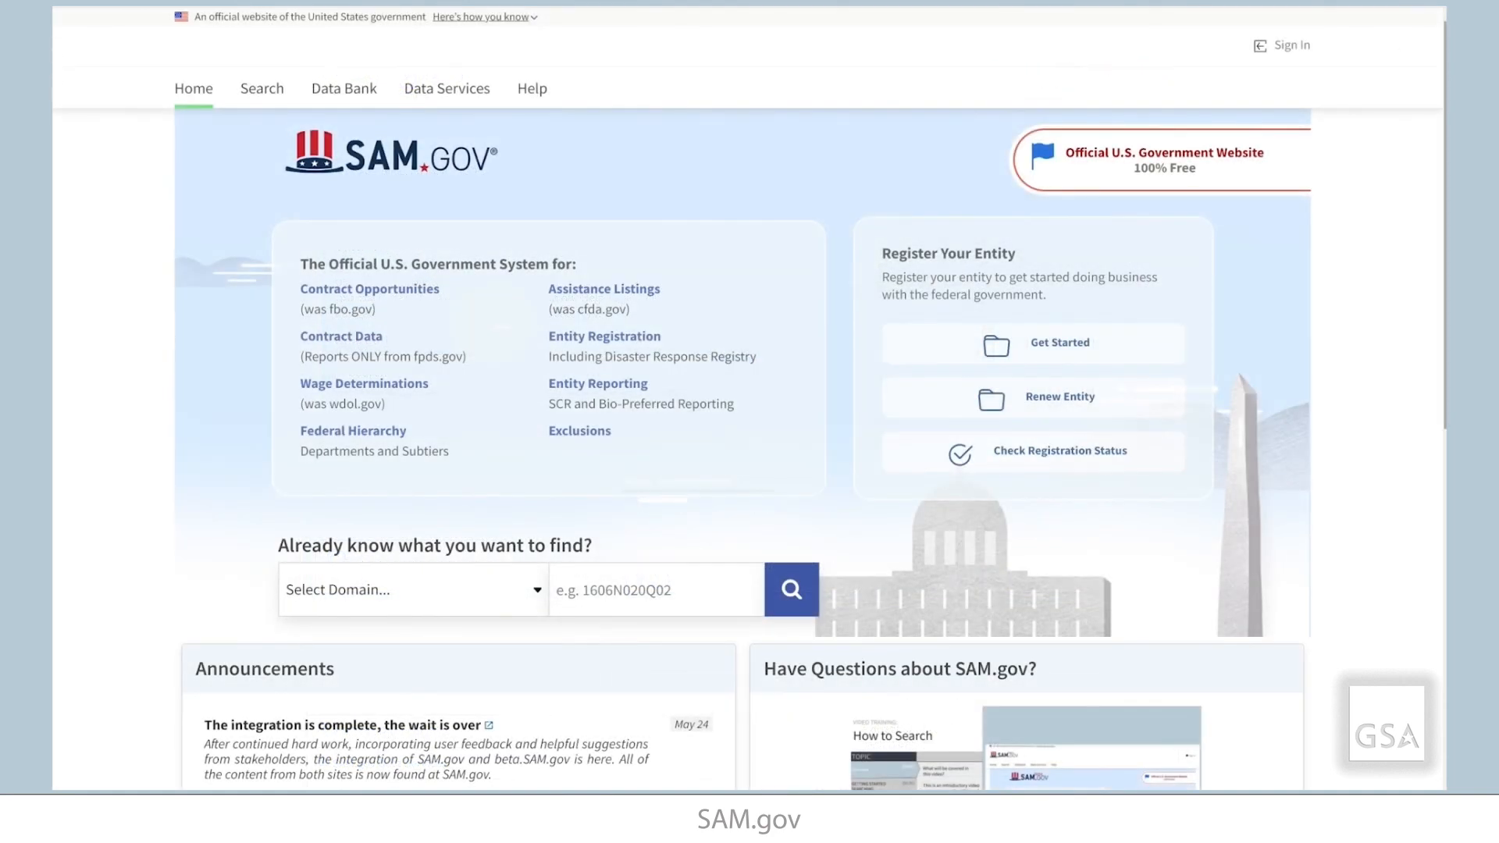
# Open the feedback form near the end of the home page and place the cursor in its comment box
pyautogui.scroll(-5, 750, 399)
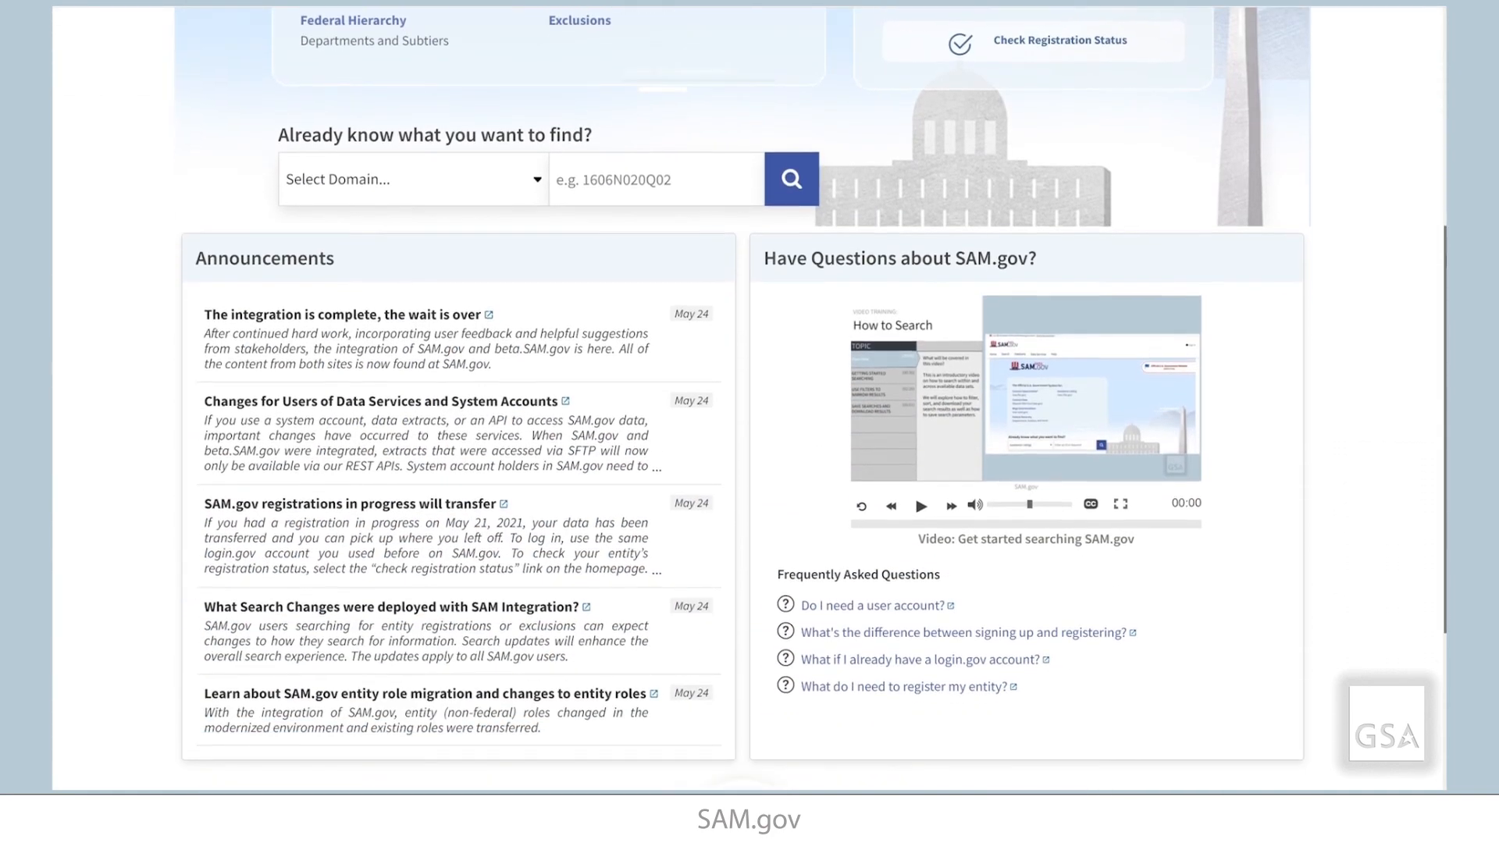
pyautogui.scroll(-4, 1130, 459)
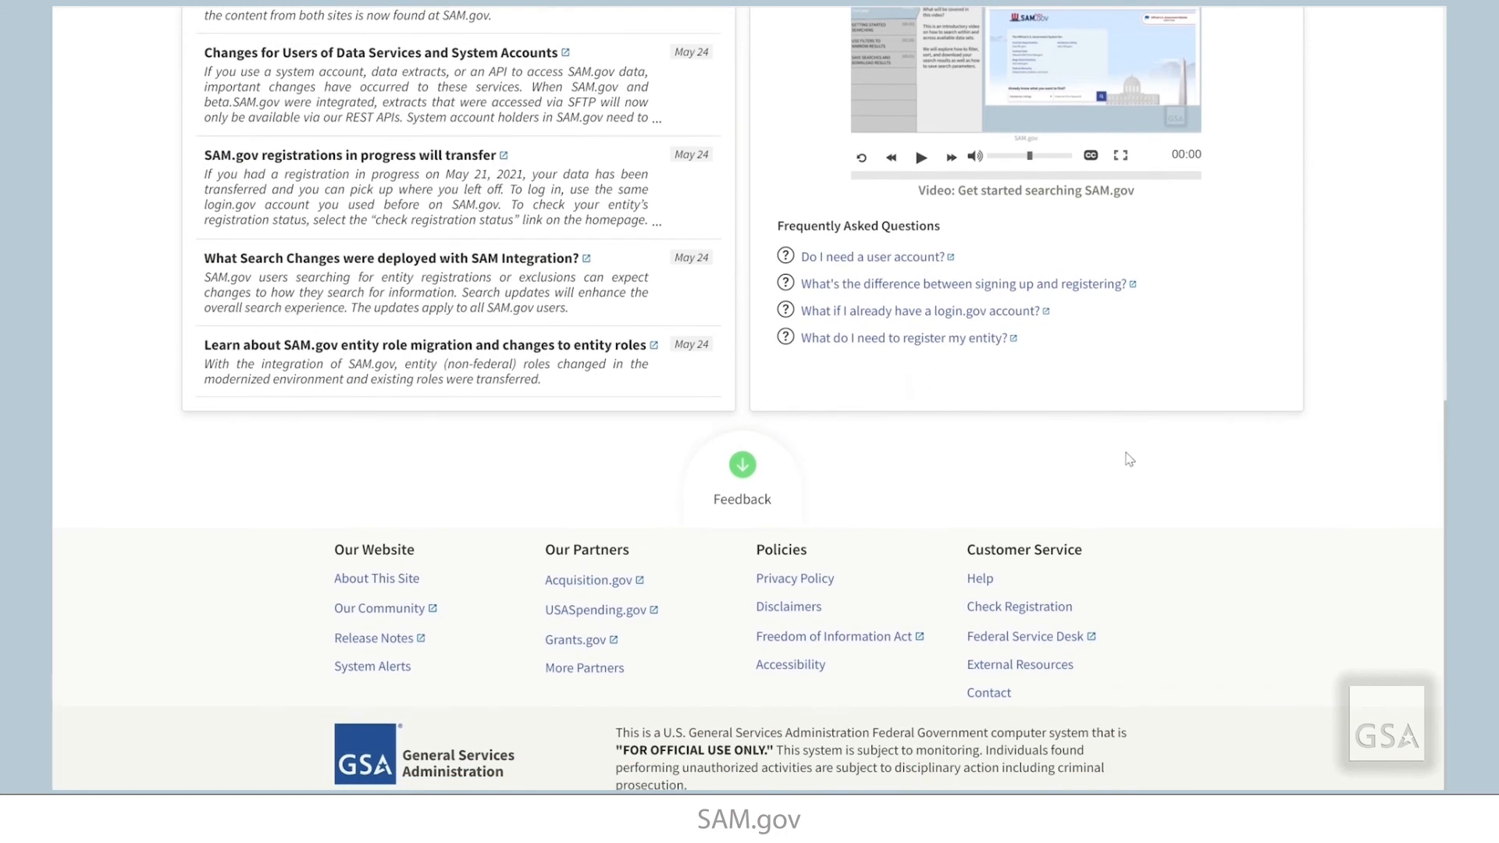
pyautogui.click(781, 478)
pyautogui.click(817, 438)
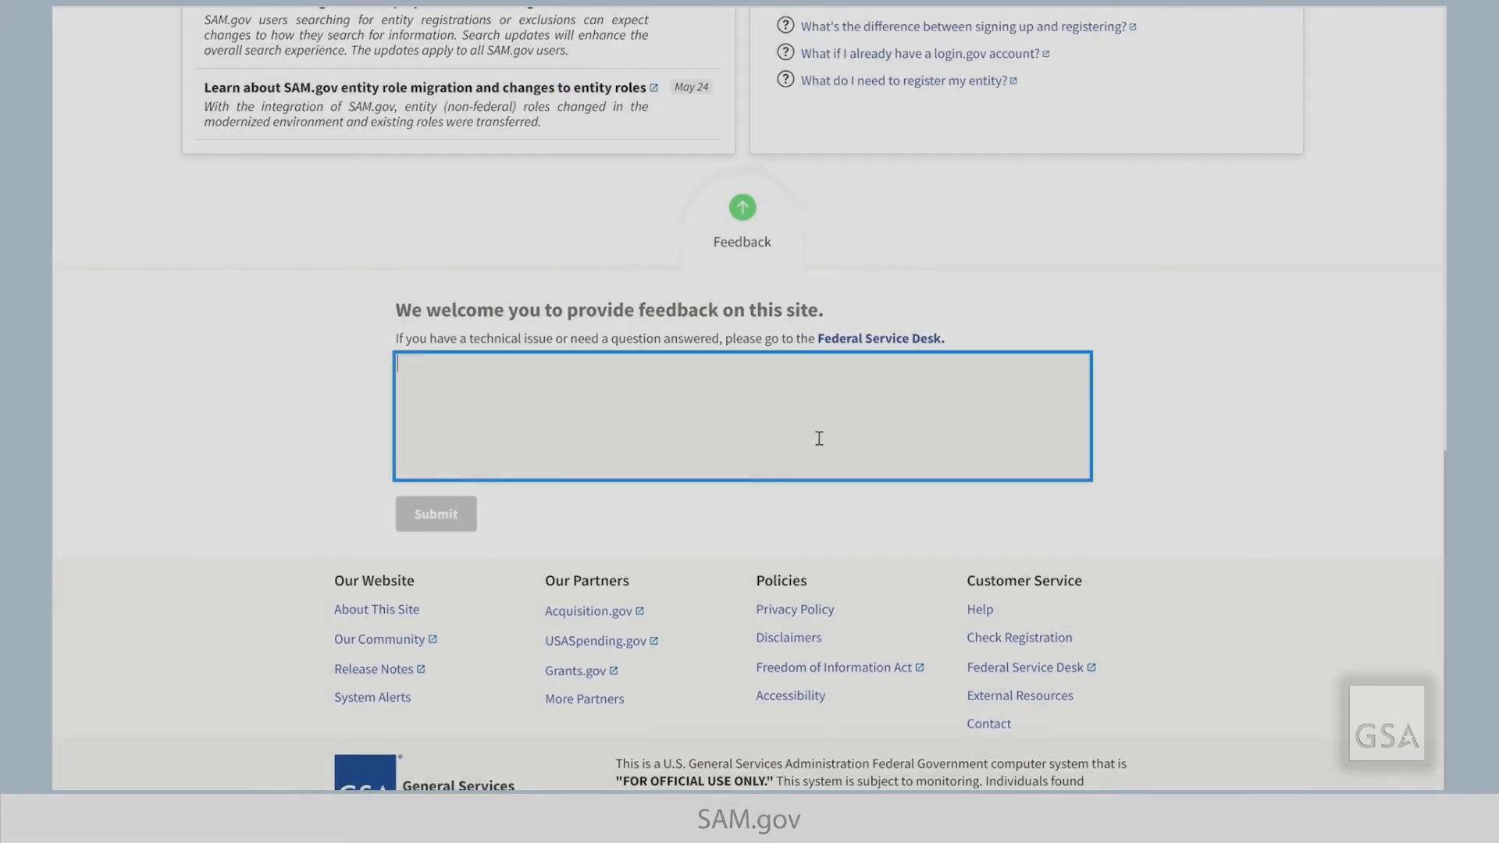